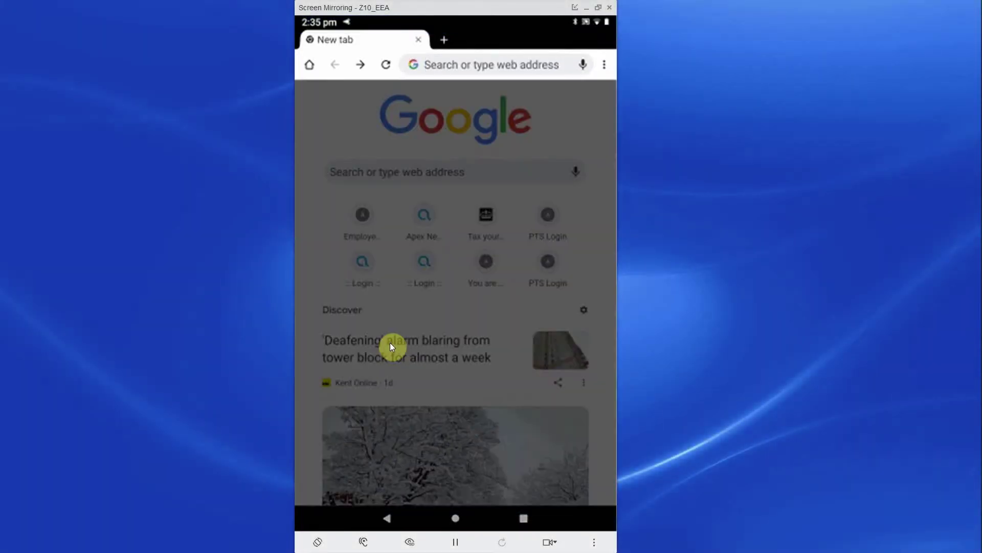
Step: Open the PTS Downloads page on apex-networks.com and expand its Software Downloads section
type("a")
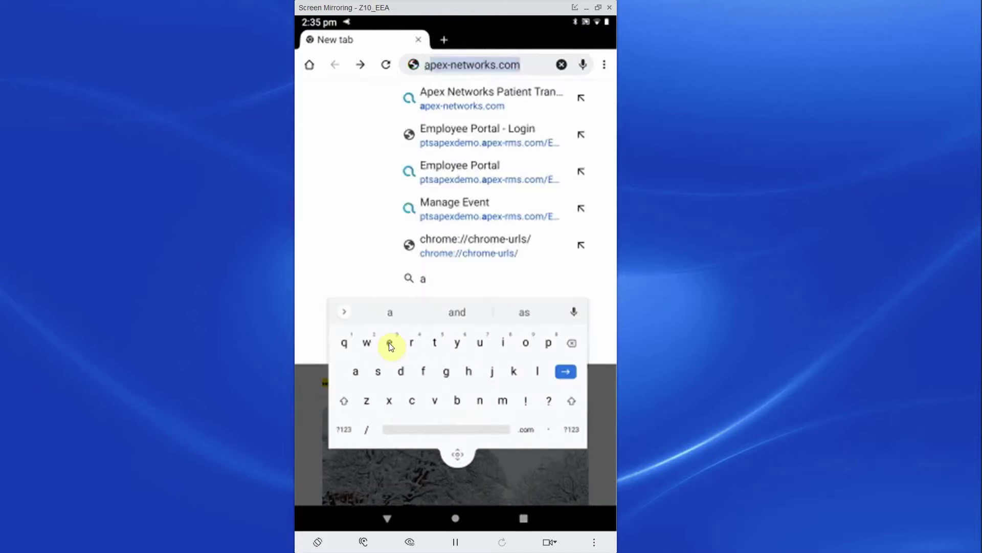
key("Return")
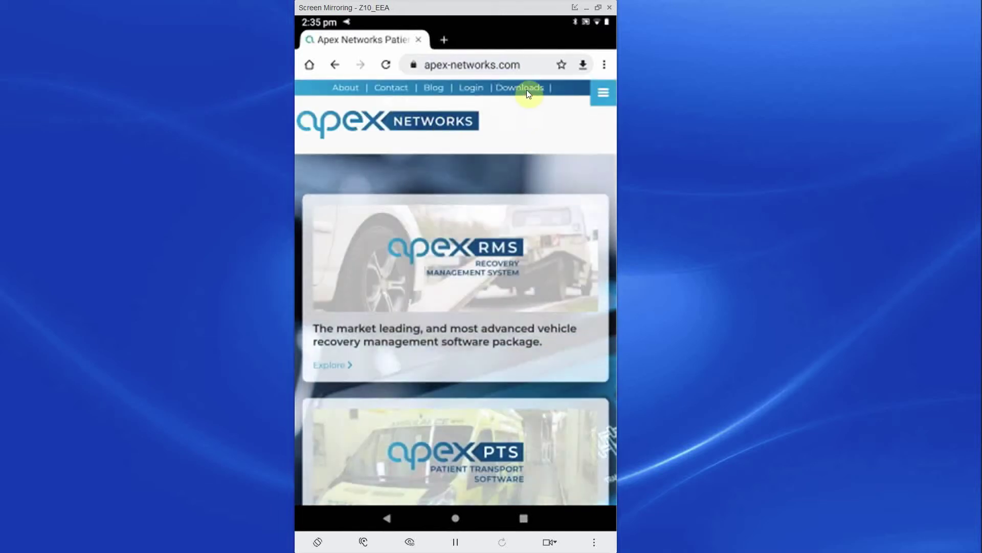
left_click(526, 91)
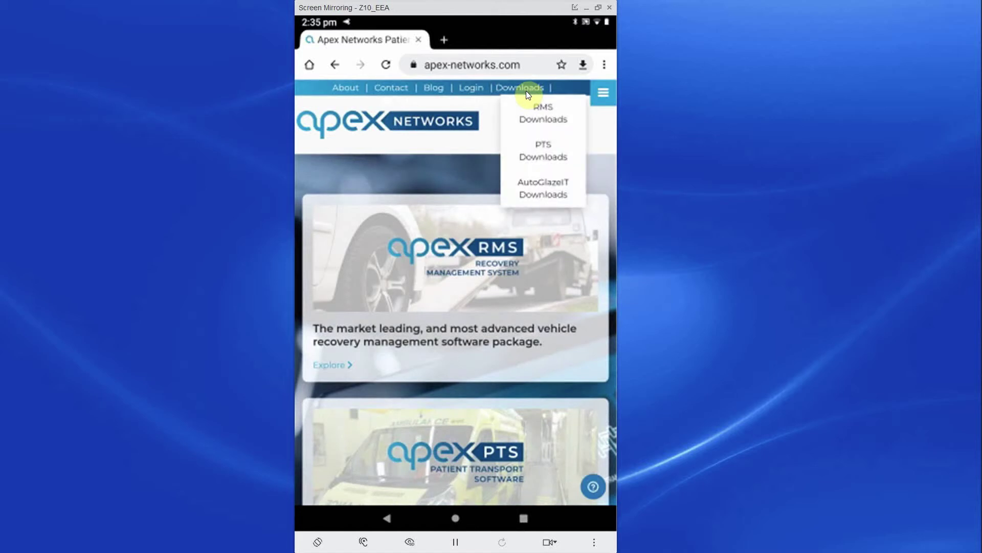
left_click(553, 156)
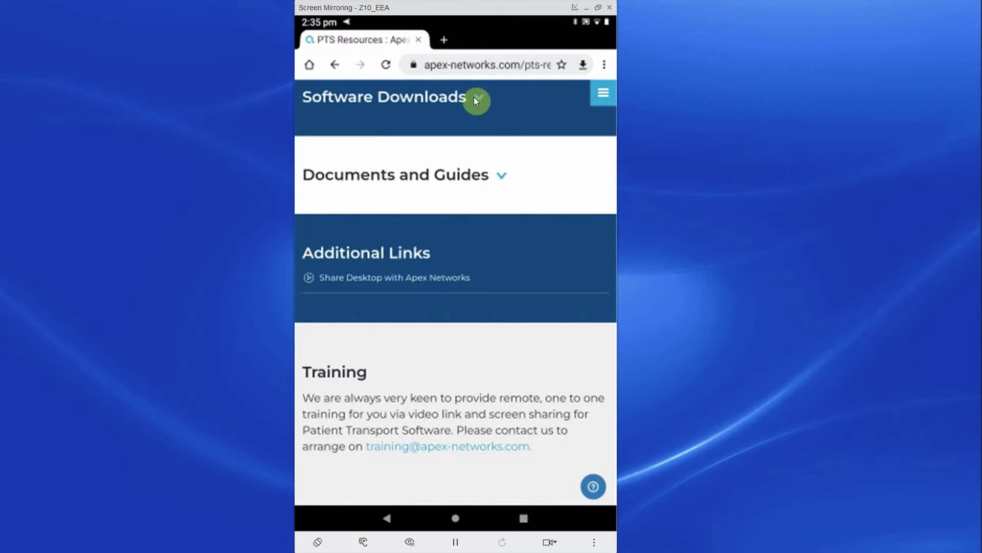
left_click(474, 97)
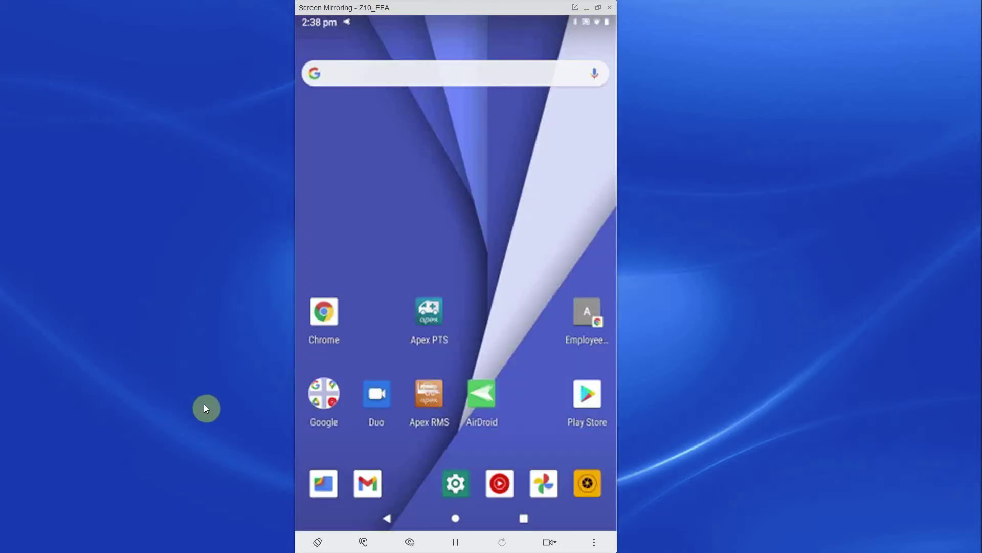
Step: Launch Apex PTS on the phone and submit the installation key
left_click(433, 313)
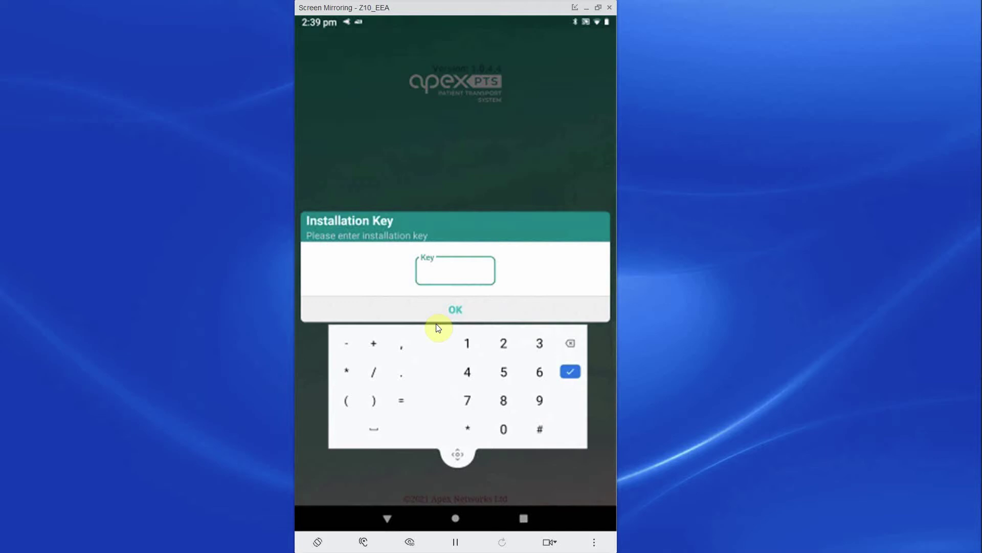
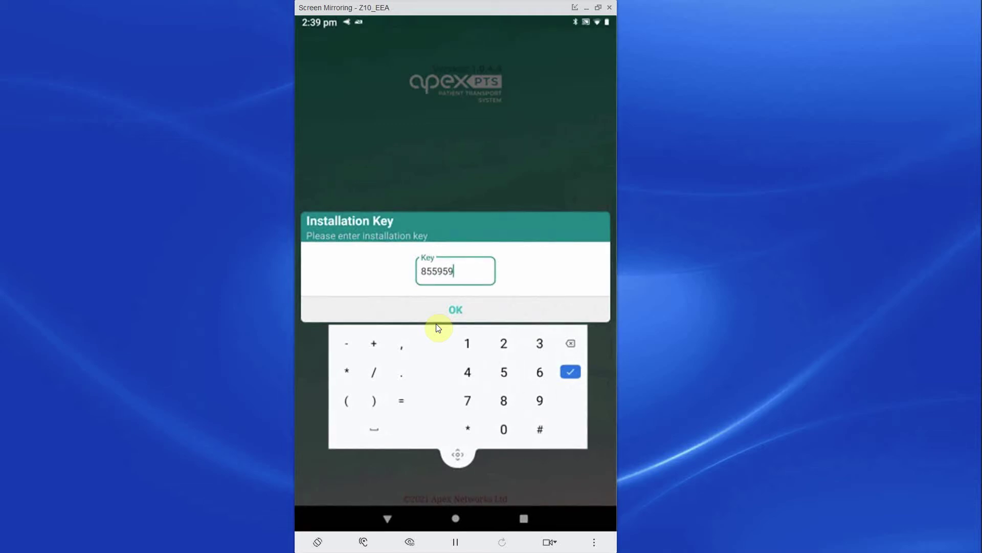
key("Return")
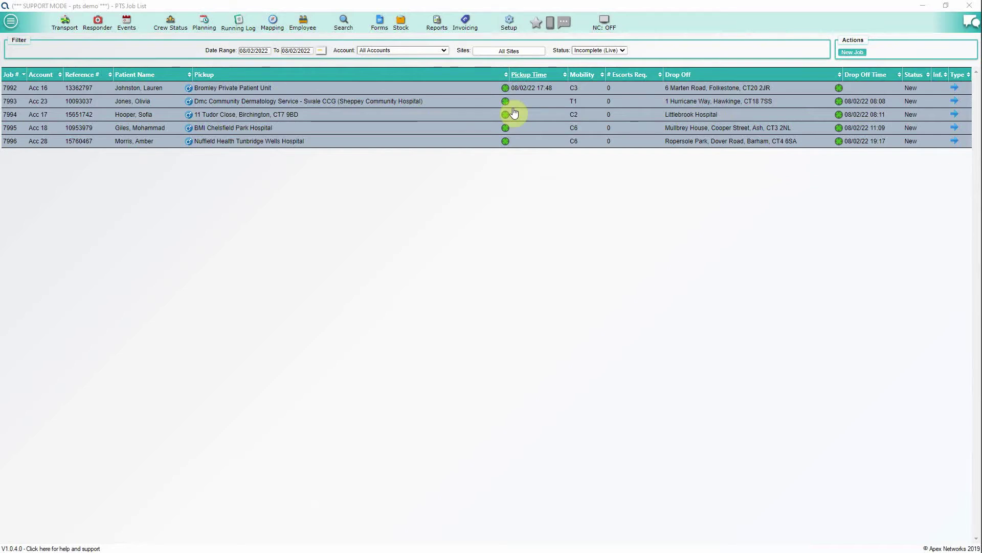
Step: In Setup > PDA List, give the device a phone number and description 'apex test', and tick Tracked
left_click(509, 23)
mouse_move(530, 66)
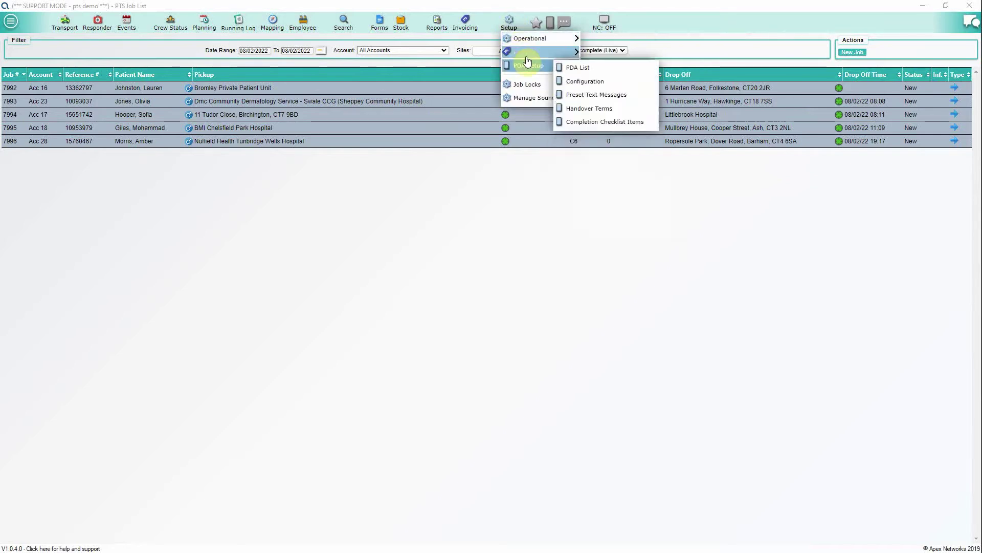
left_click(576, 68)
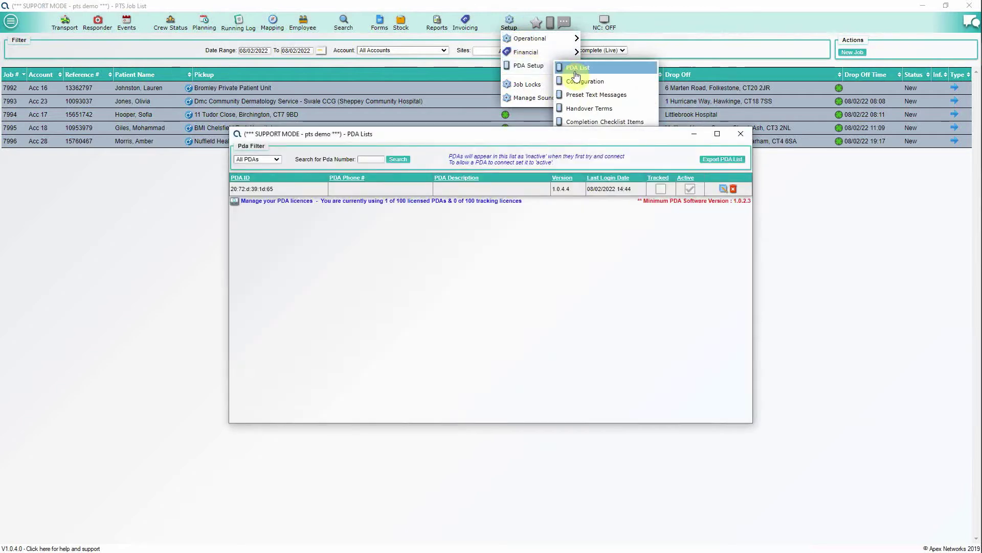
left_click(723, 188)
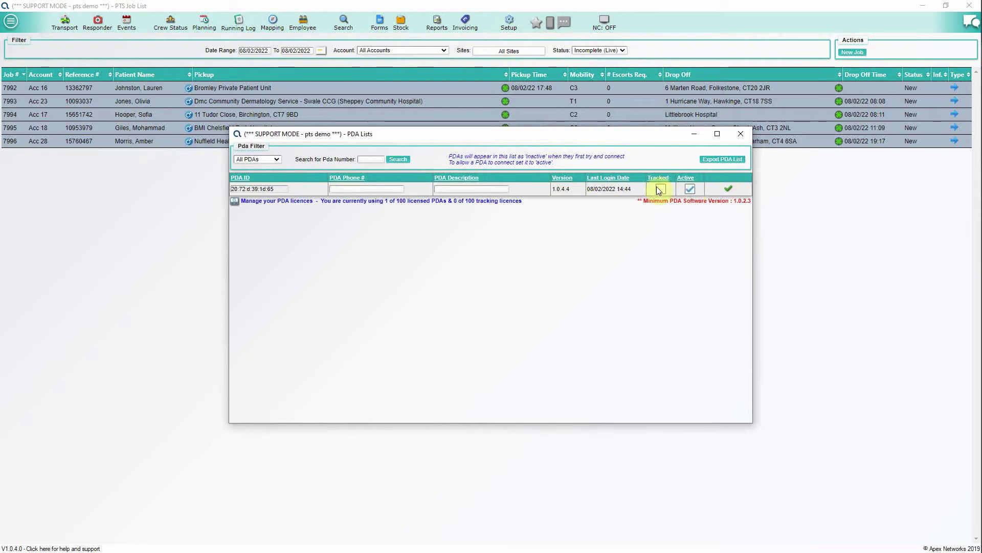
left_click(378, 187)
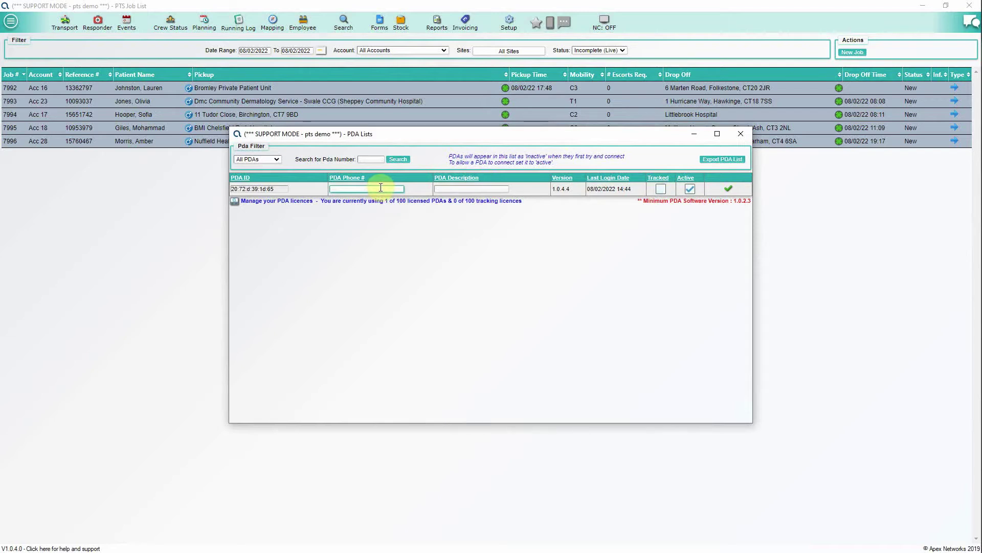
type("077777777")
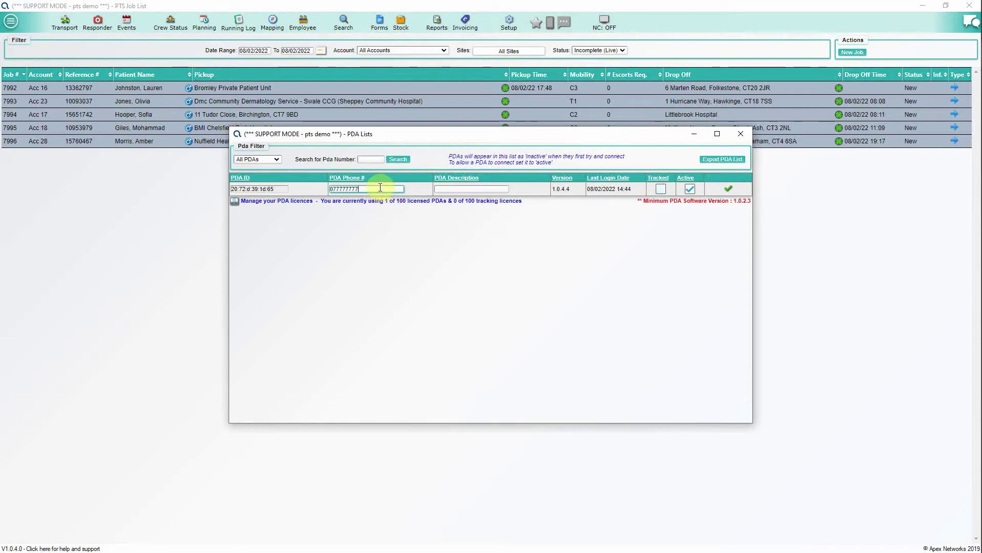
left_click(439, 188)
type("a")
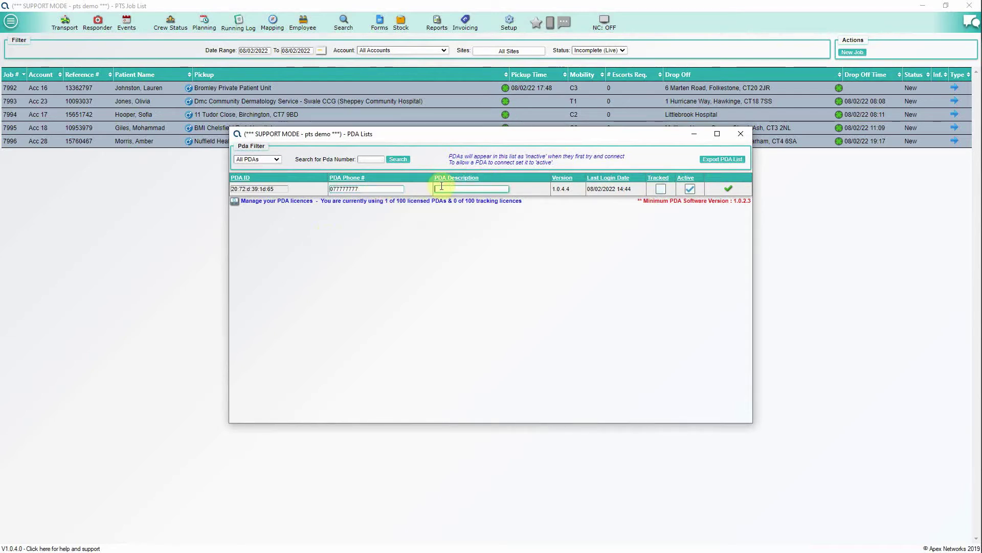
type("pex test")
left_click(661, 188)
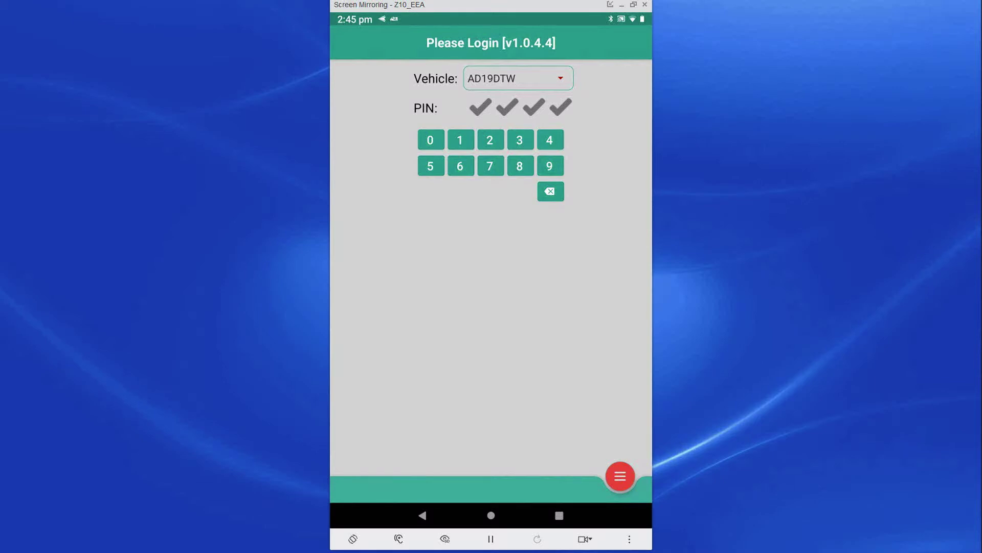
left_click(560, 77)
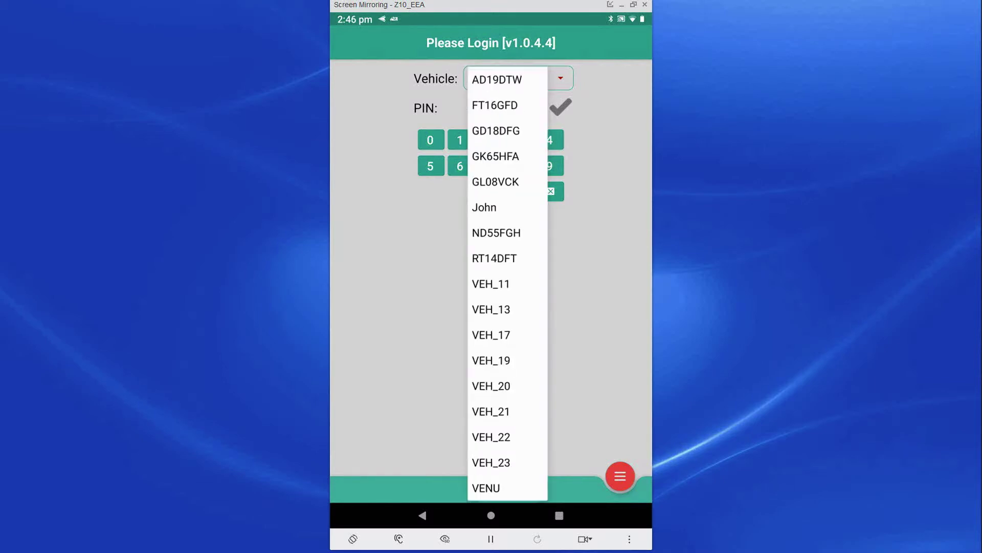
left_click(495, 105)
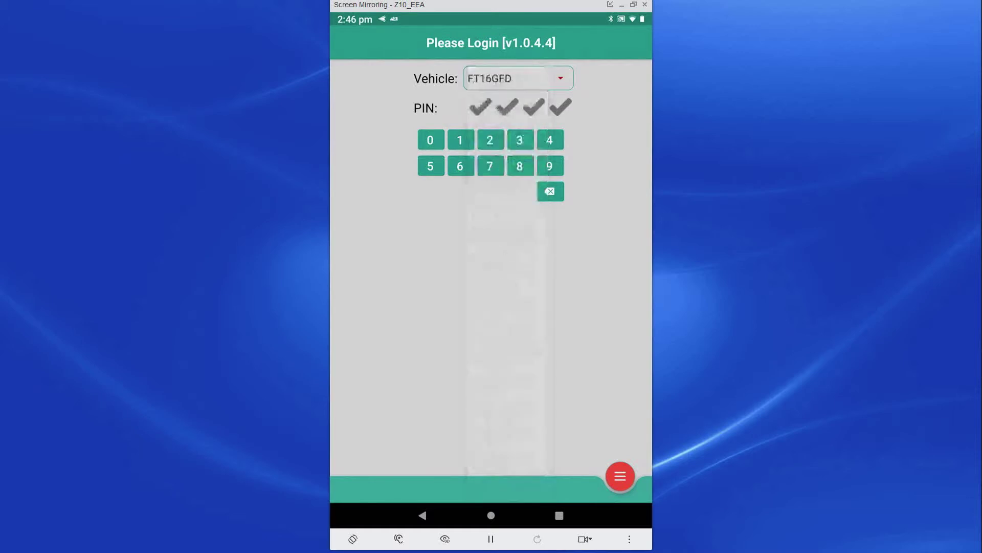
left_click(460, 140)
left_click(460, 140)
left_click(460, 140)
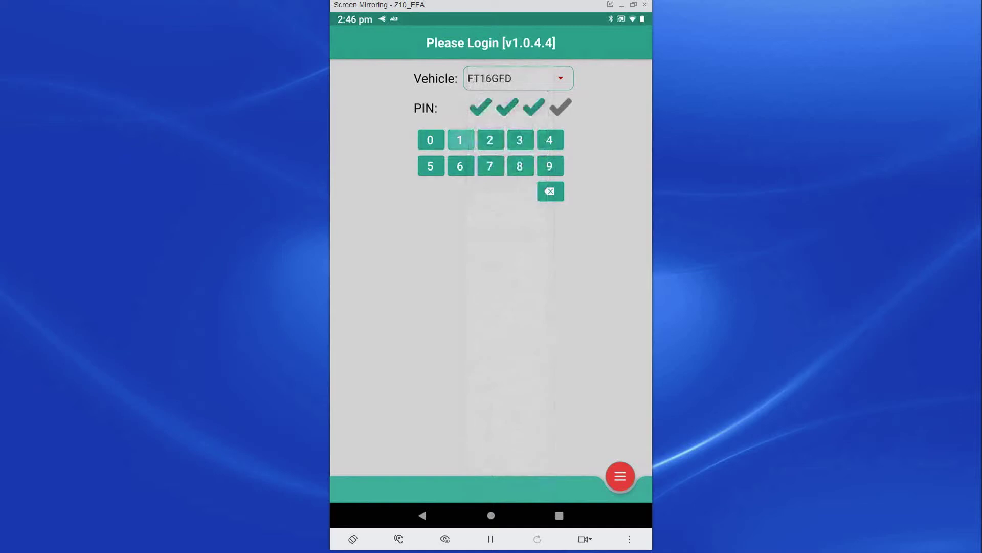
left_click(460, 139)
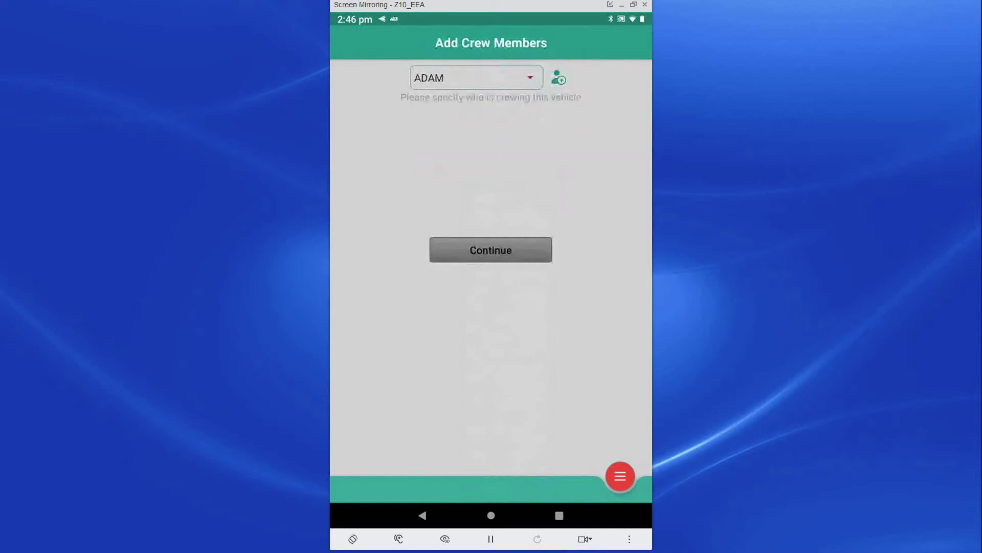
Step: Add DRV_11 and DRV_13 to the crew and proceed to drug box selection
left_click(530, 78)
scroll(466, 256, "up", 1)
left_click(438, 156)
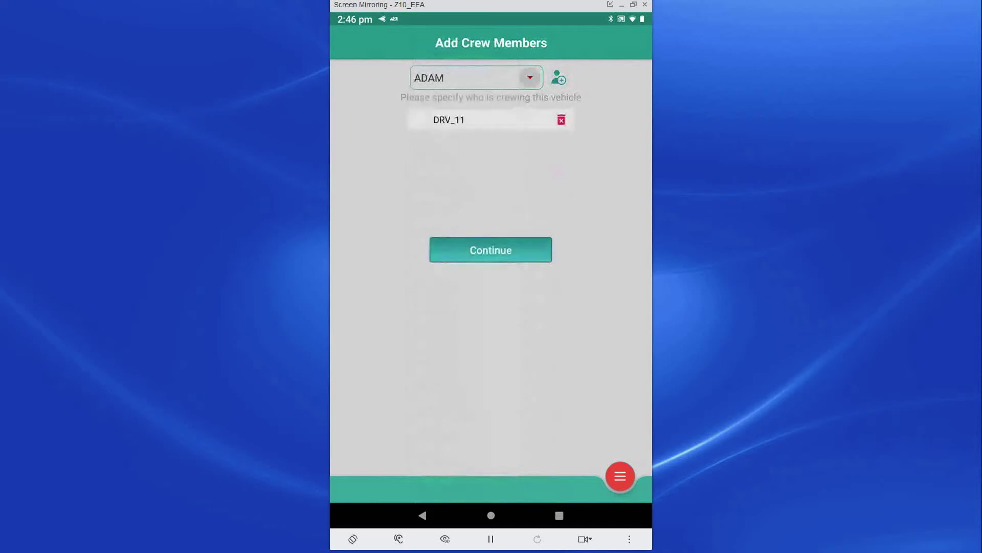
left_click(530, 77)
left_click(438, 181)
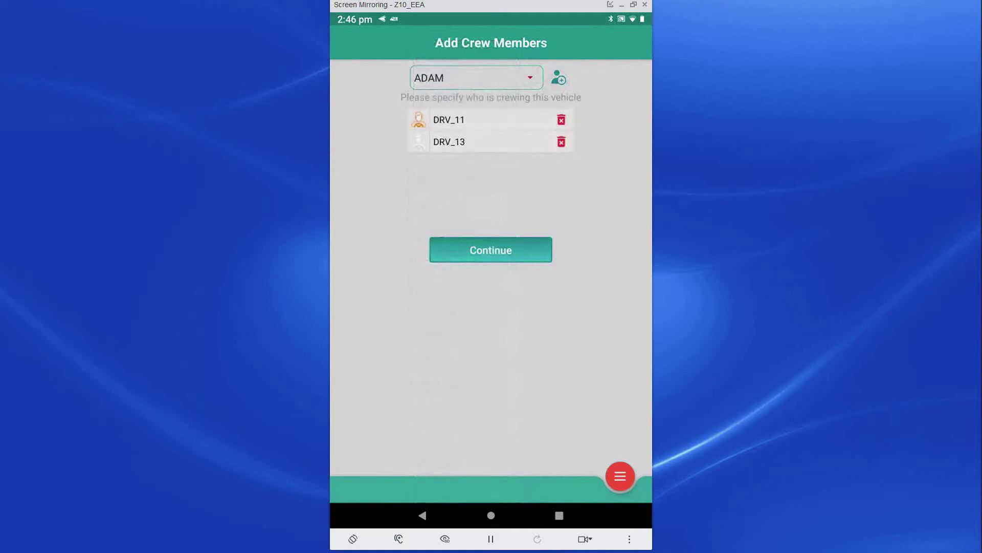
left_click(491, 249)
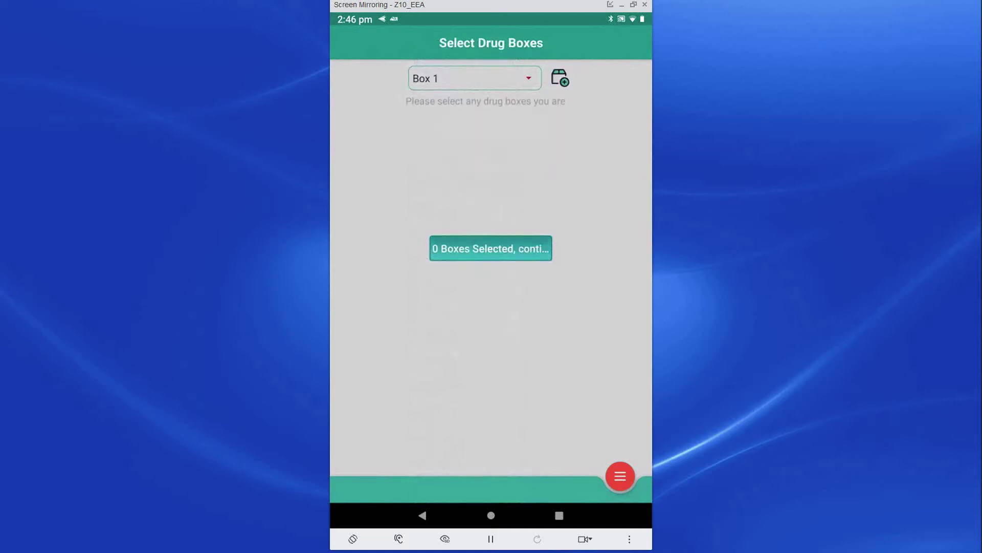
Step: Add drug Box 1 and advise the Wipers check item with the comment 'broken'
left_click(560, 77)
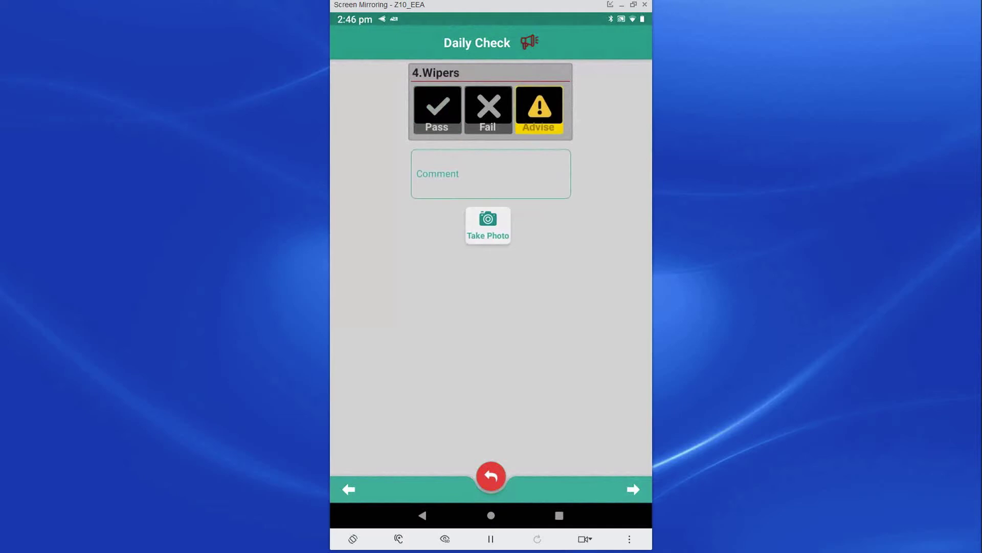
left_click(490, 173)
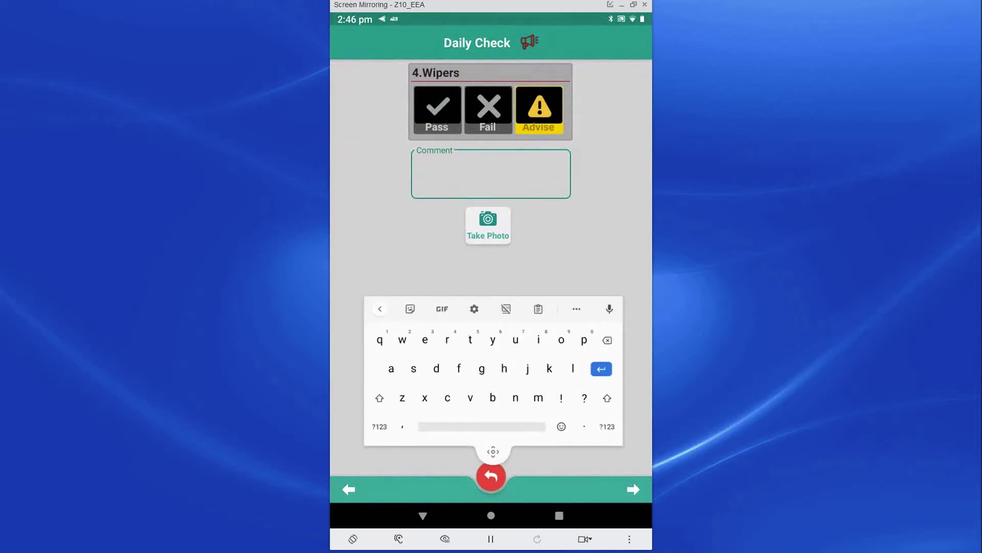
type("broken")
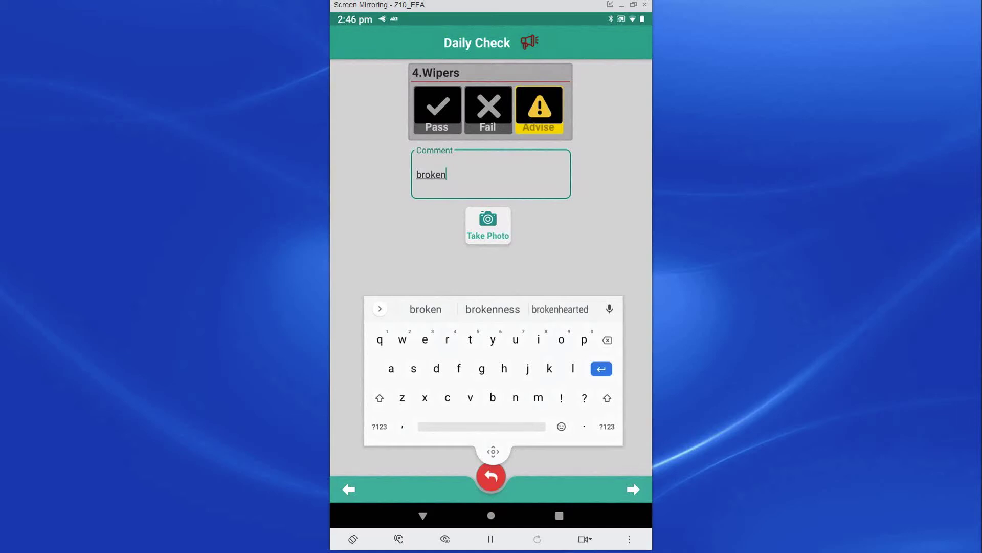
left_click(634, 489)
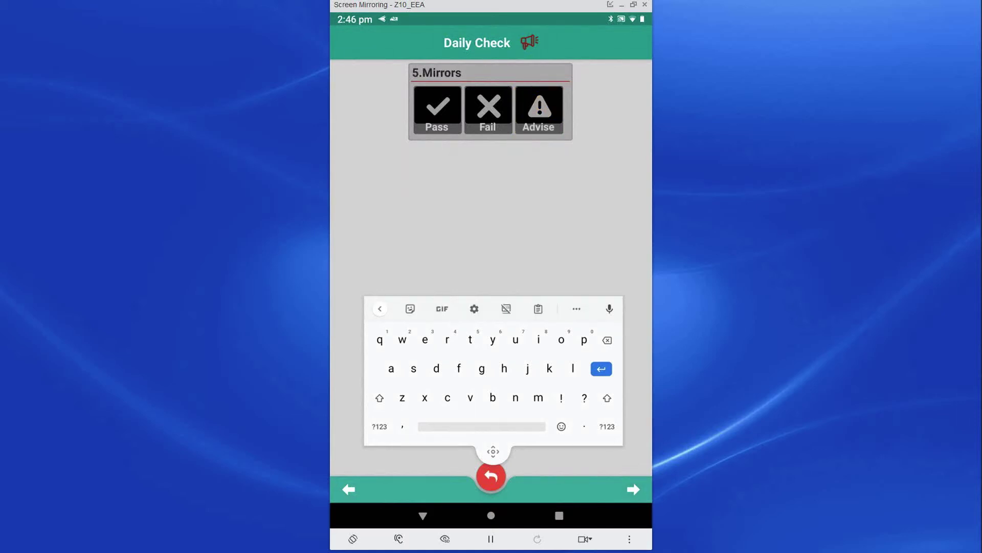
Step: Pass the Mirrors, Washers, Brakes and Steering check items
left_click(437, 110)
left_click(438, 109)
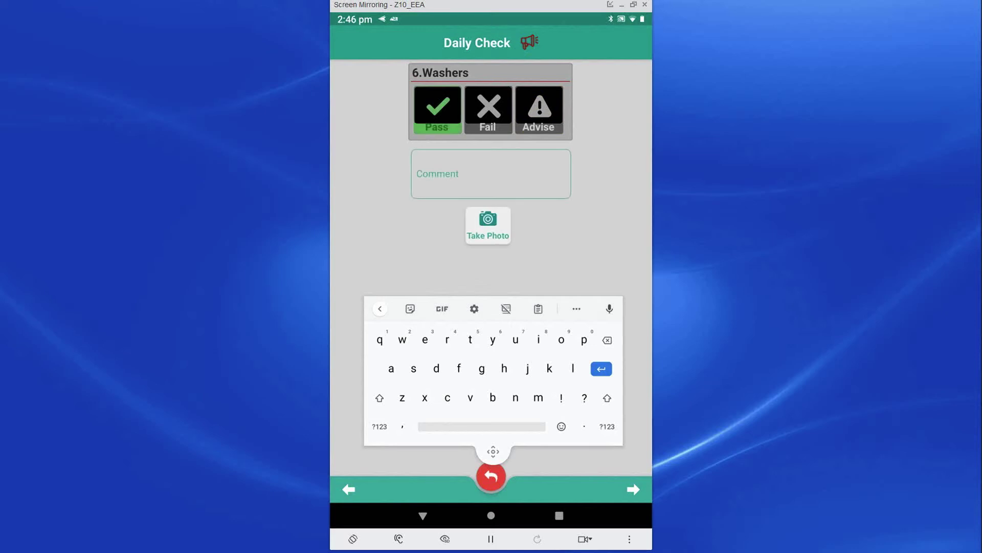
left_click(437, 110)
left_click(438, 109)
Step: Enter mileage 20000 and sign the daily check
type("20000")
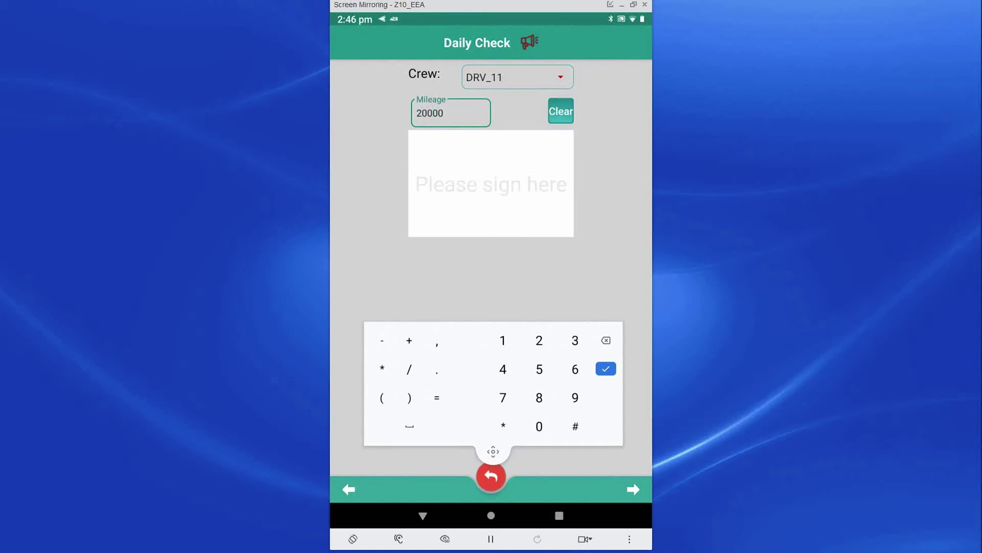
mouse_move(435, 165)
left_mouse_down()
mouse_move(465, 146)
mouse_move(442, 185)
mouse_move(479, 223)
left_mouse_up()
mouse_move(484, 178)
left_mouse_down()
mouse_move(497, 205)
mouse_move(532, 175)
mouse_move(554, 195)
mouse_move(539, 197)
left_mouse_up()
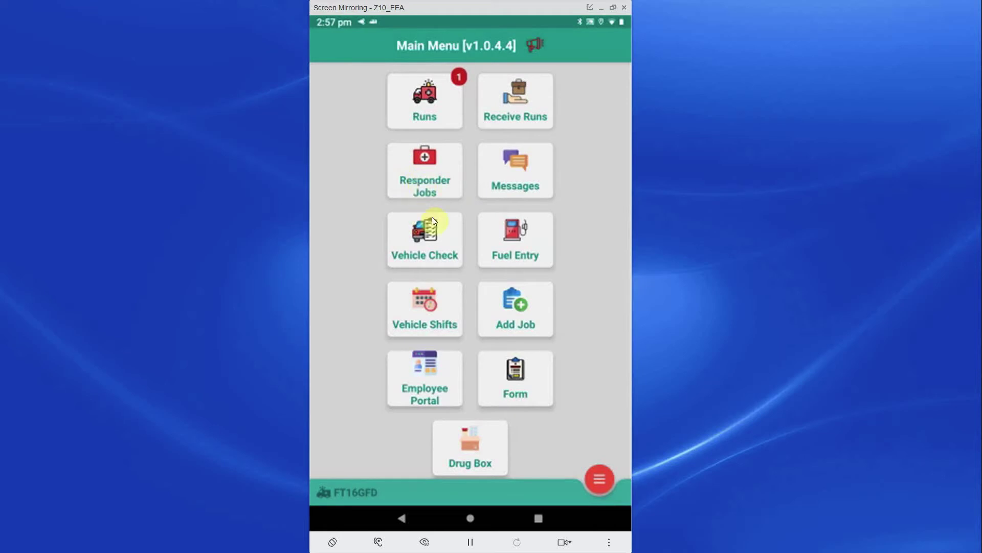
left_click(425, 256)
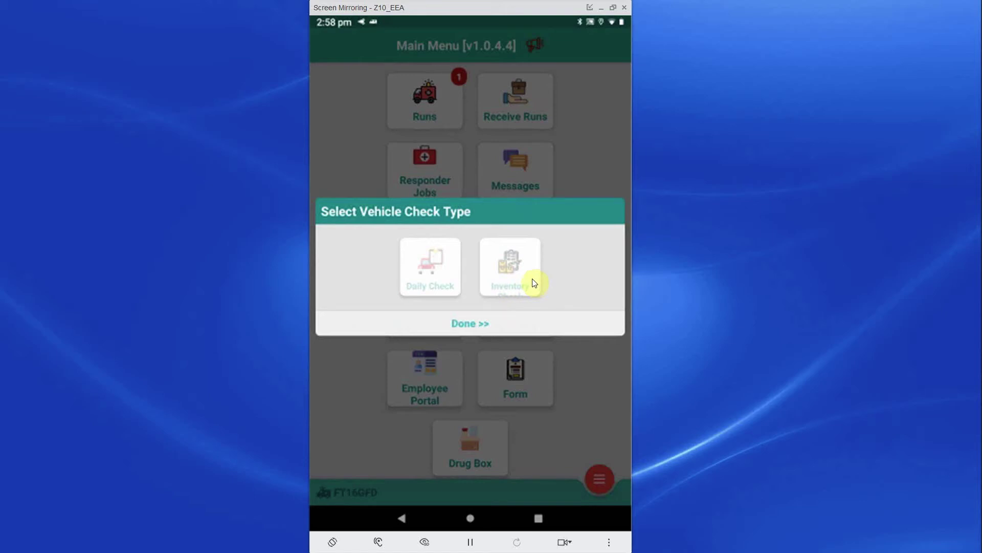
right_click(535, 283)
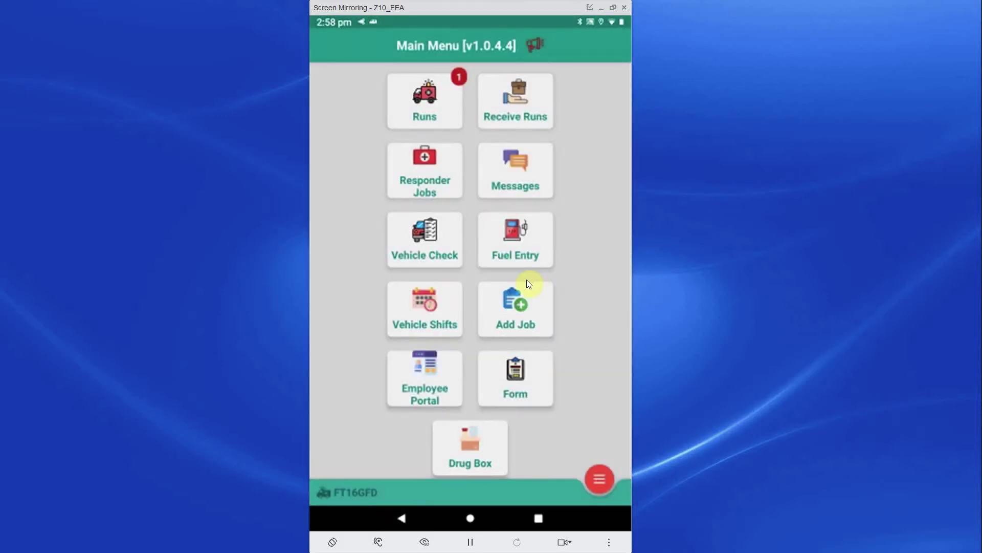
left_click(451, 316)
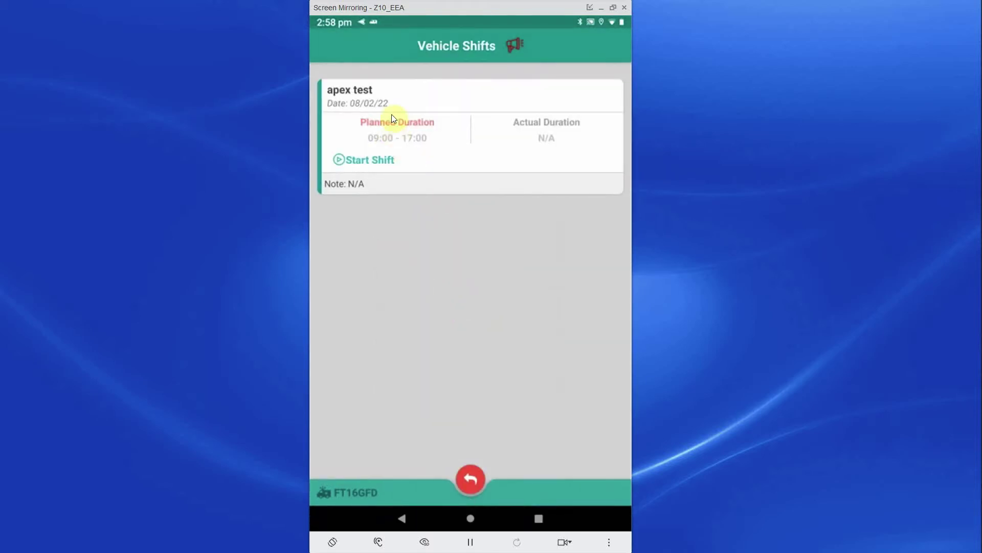
key("Escape")
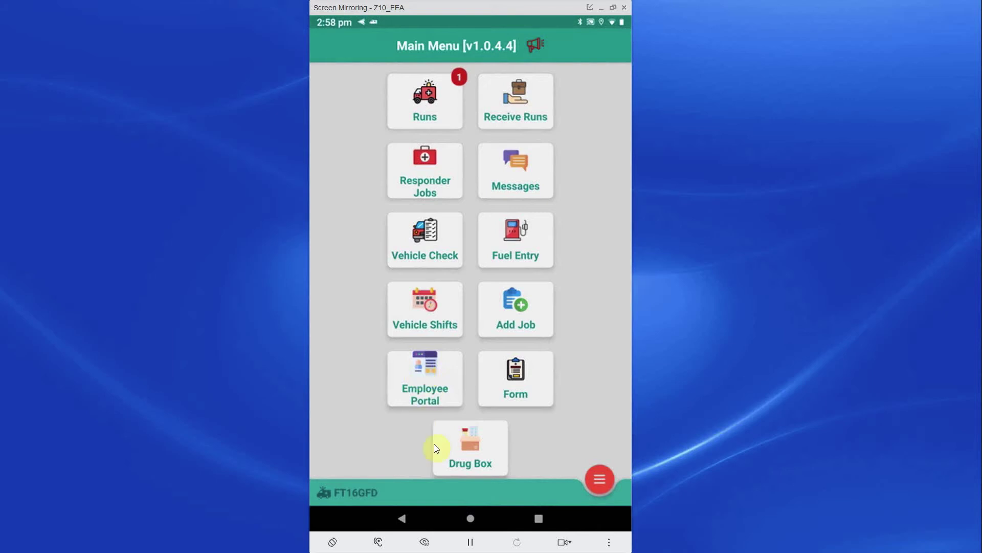
left_click(469, 459)
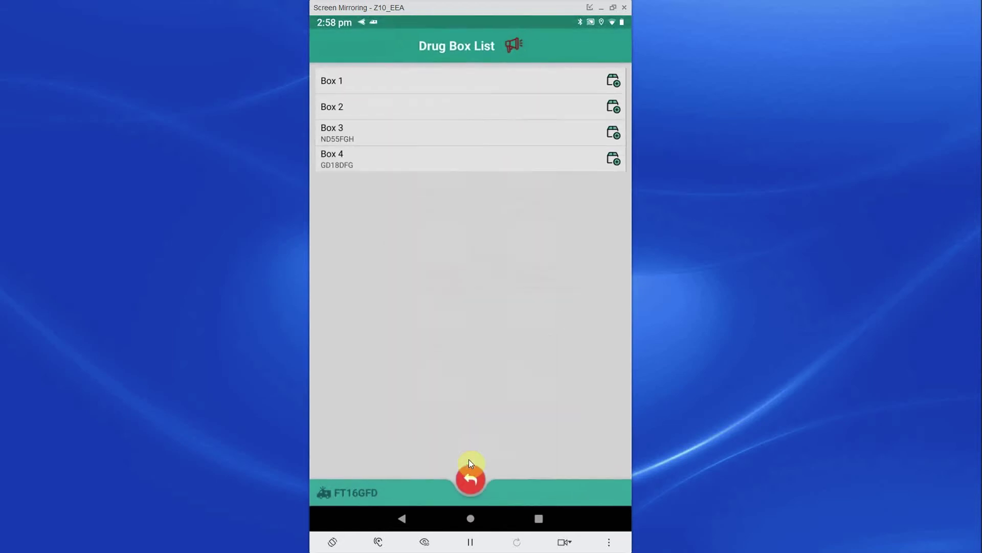
left_click(616, 82)
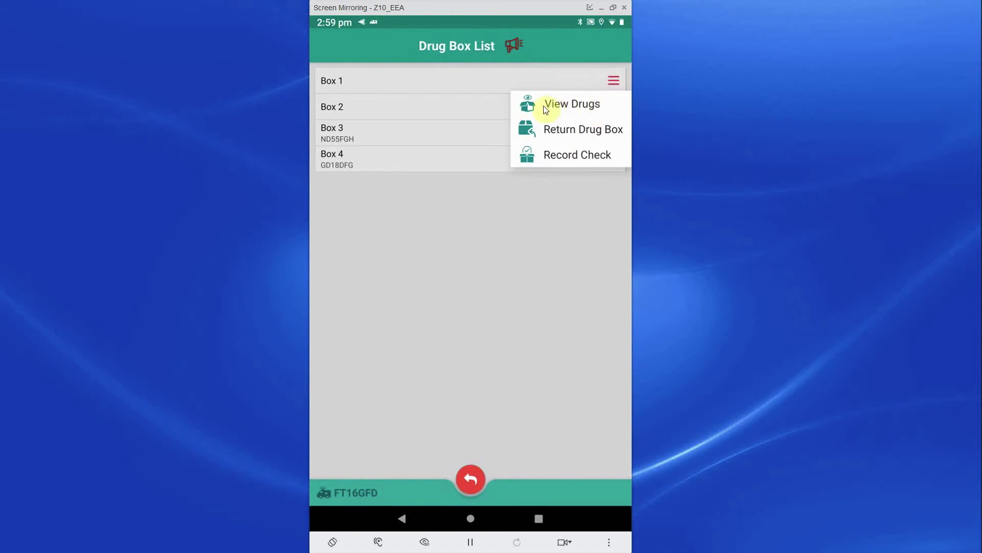
left_click(569, 109)
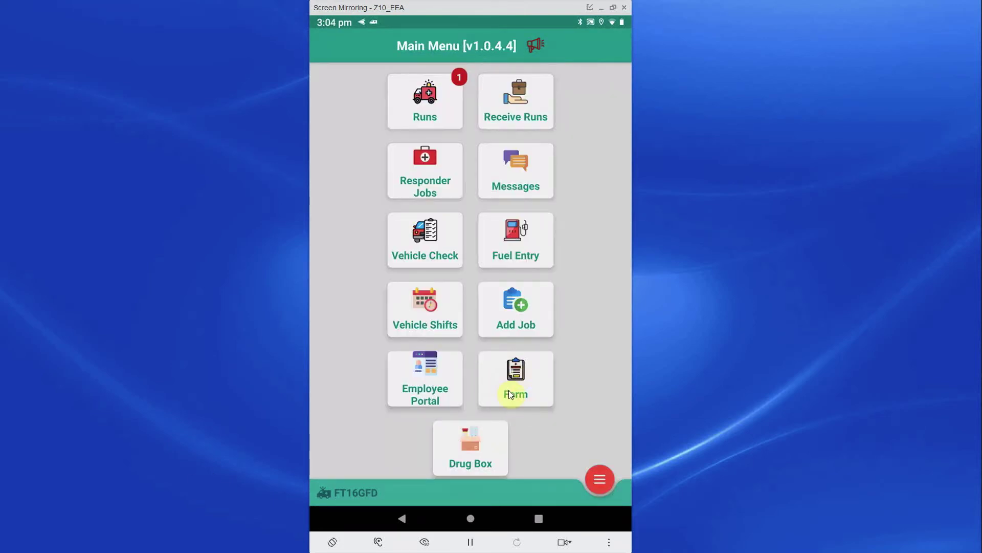
left_click(509, 393)
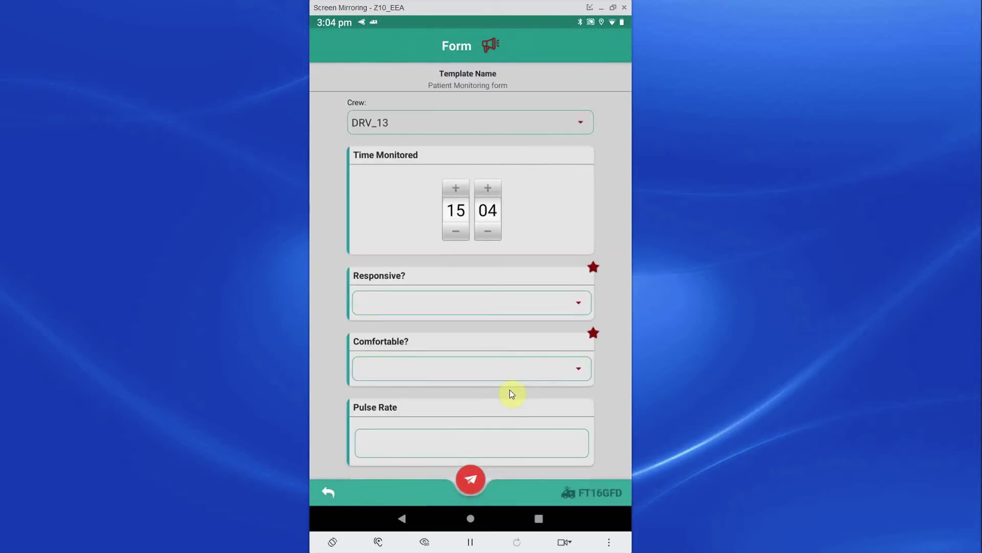
scroll(512, 394, "down", 7)
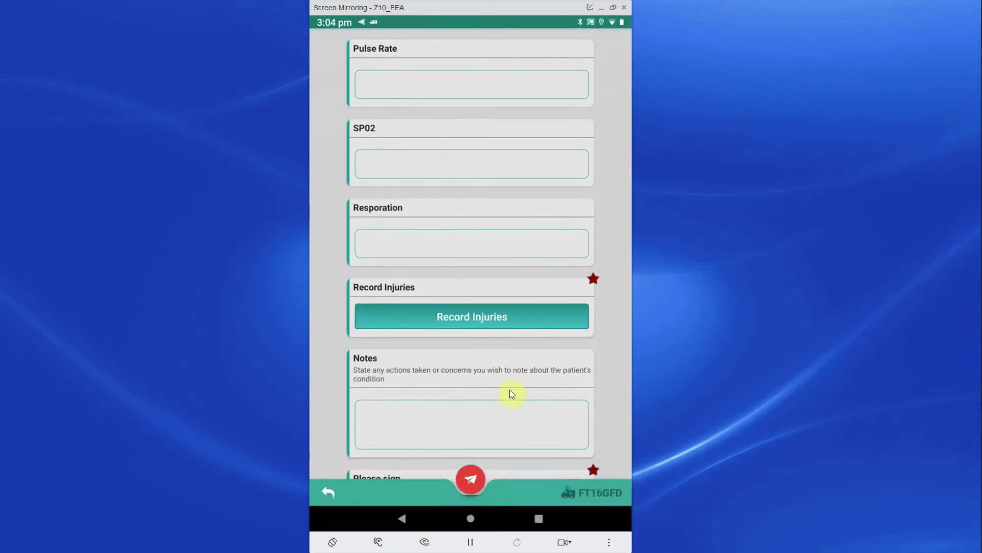
scroll(512, 393, "up", 6)
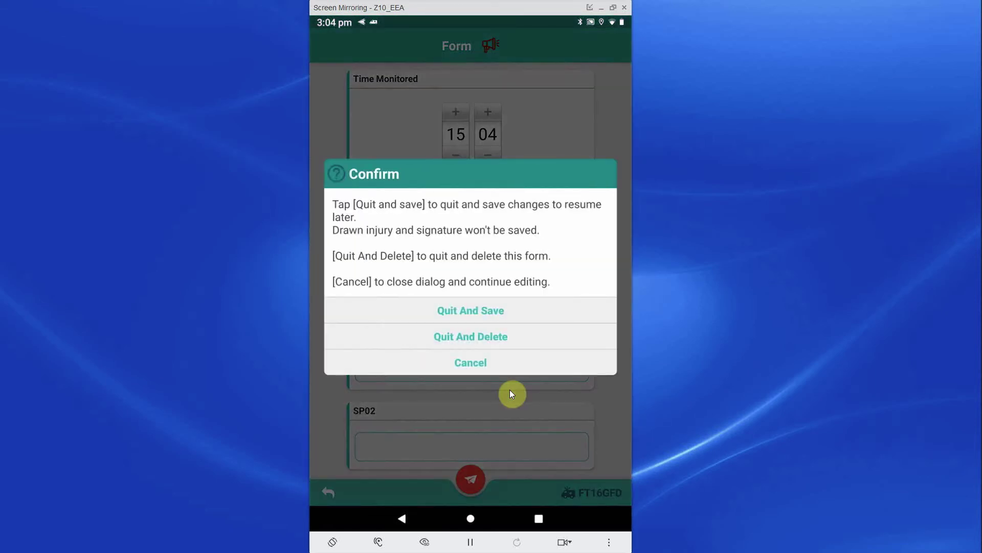
right_click(509, 389)
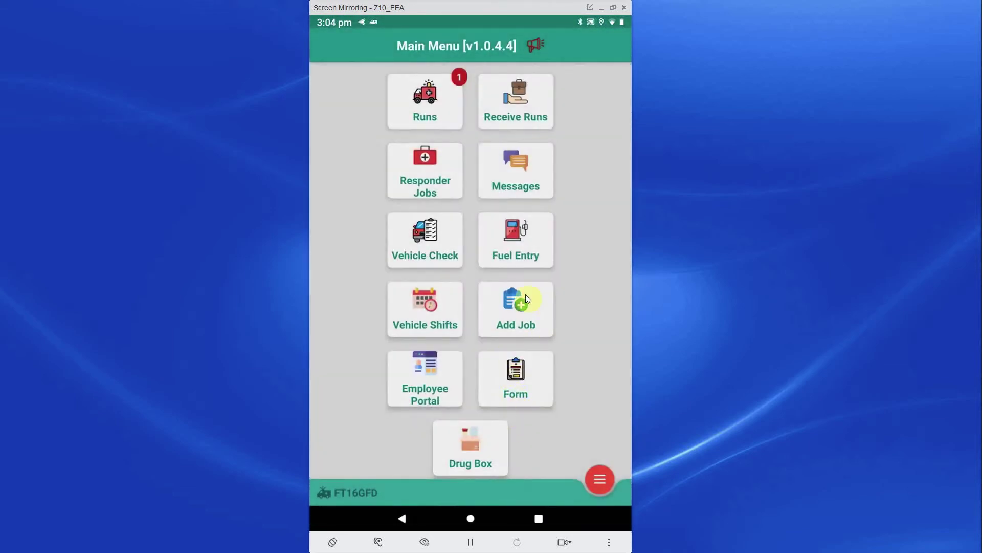
left_click(535, 318)
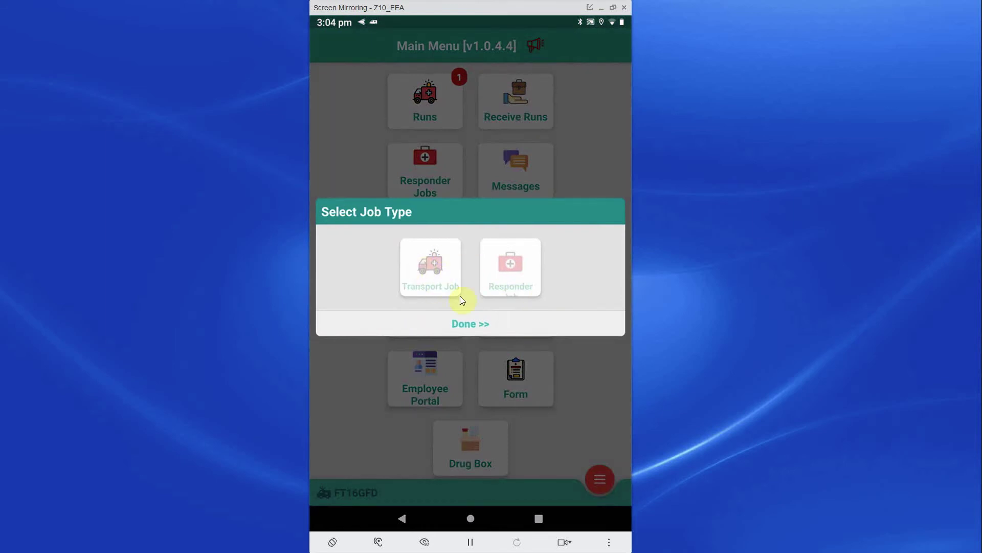
right_click(514, 276)
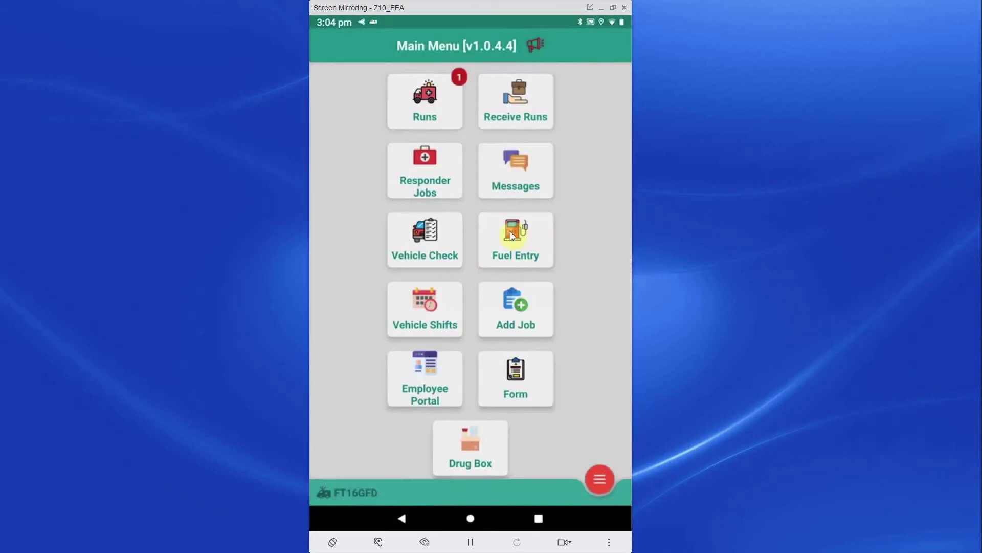
left_click(518, 244)
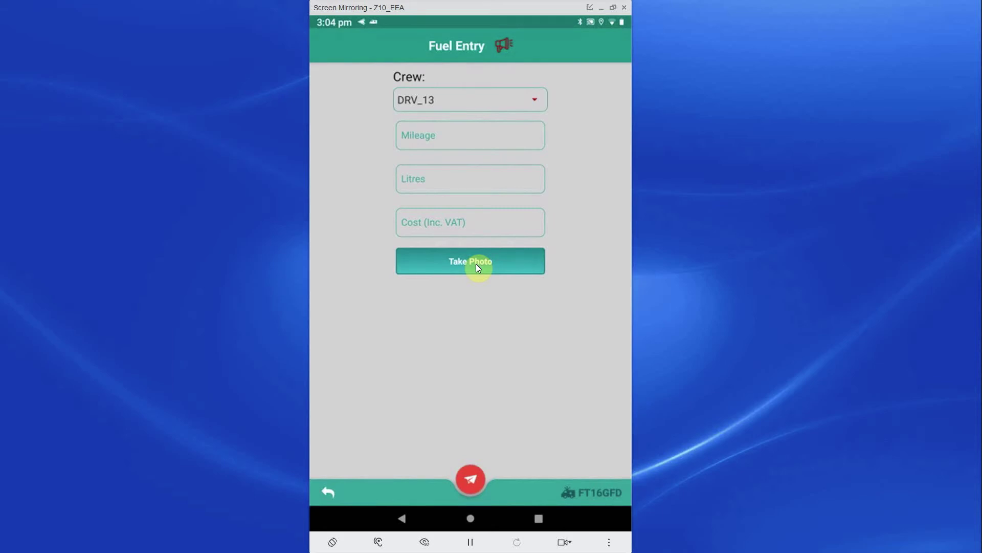
right_click(476, 263)
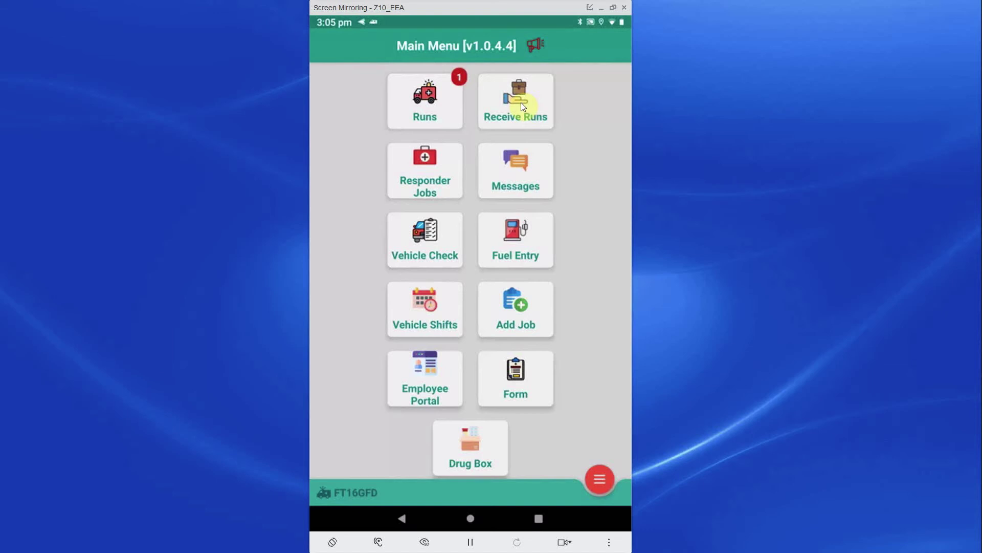
Step: Dismiss the extra options panel and send a panic alert from the Main Menu
left_click(601, 486)
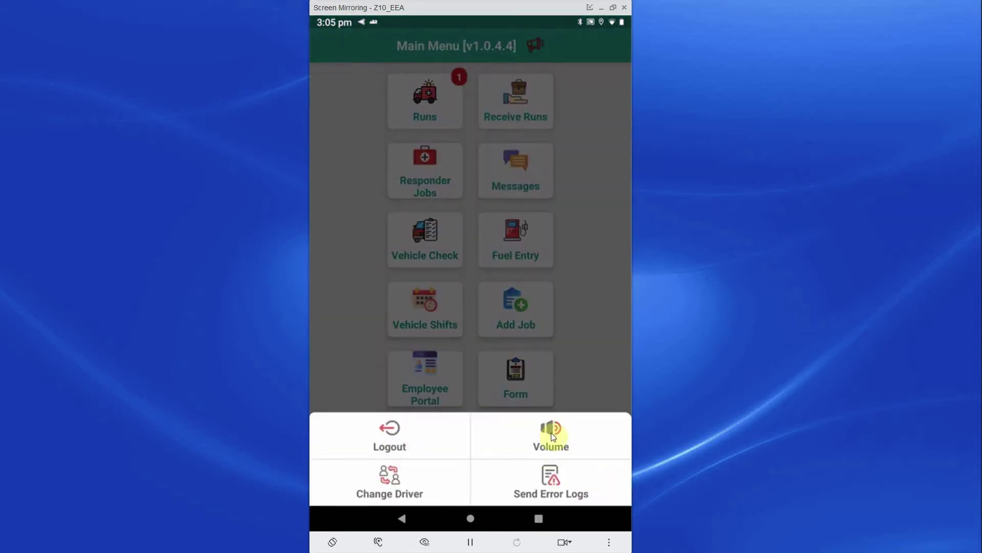
left_click(581, 488)
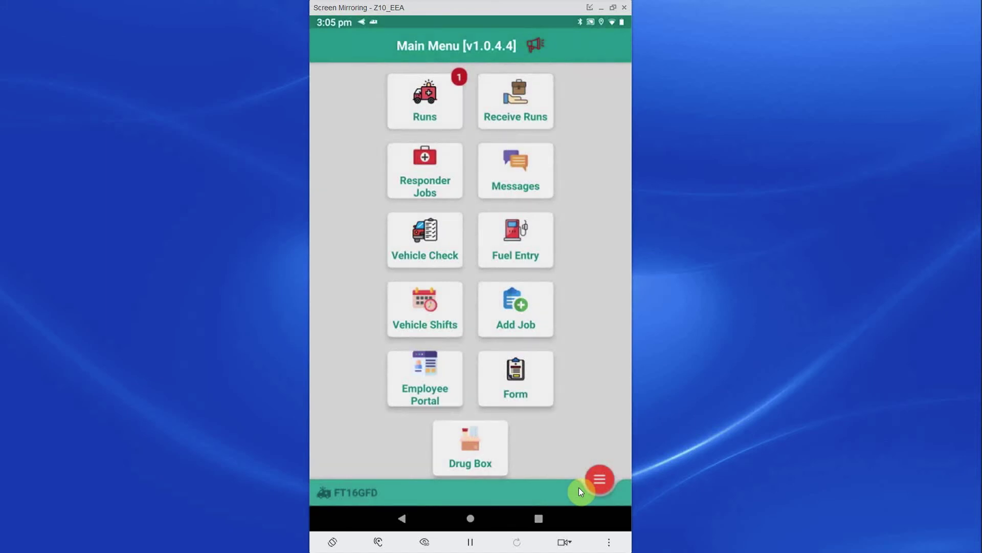
left_click(542, 48)
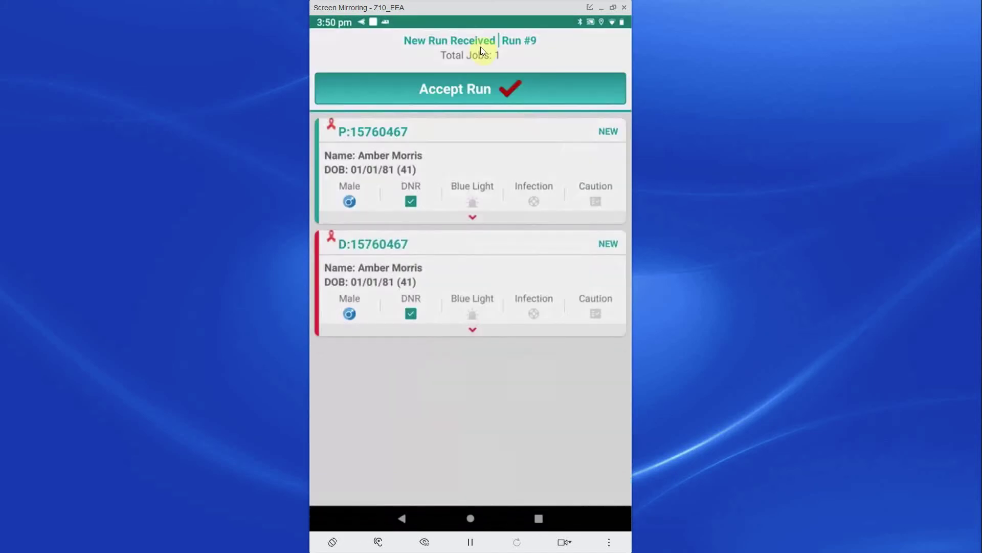
Step: Accept the newly received Run #9
left_click(473, 91)
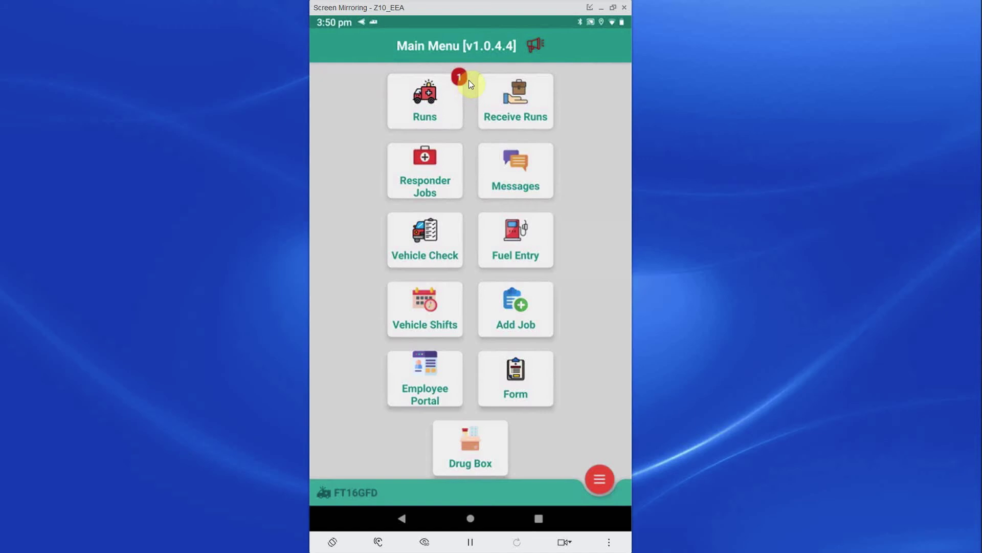
left_click(469, 81)
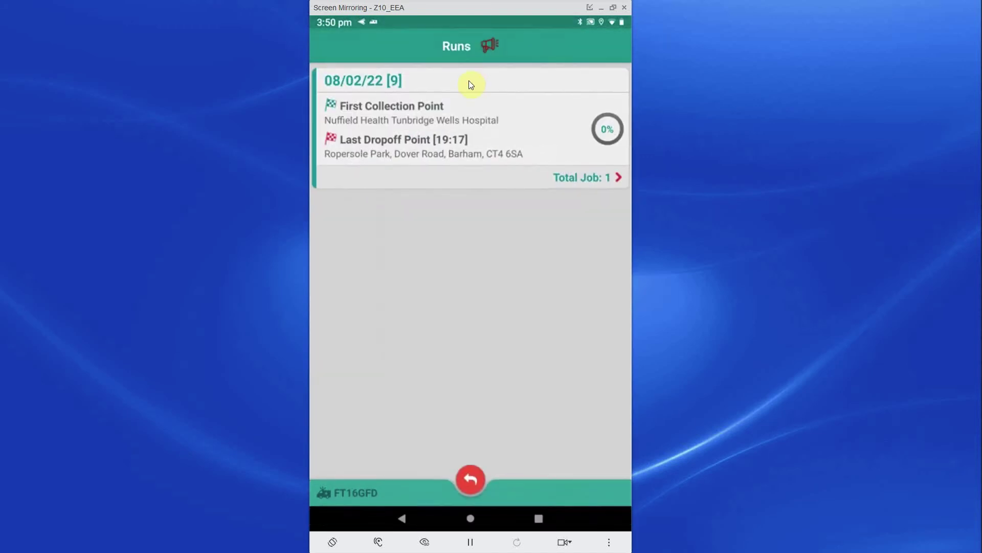
left_click(460, 111)
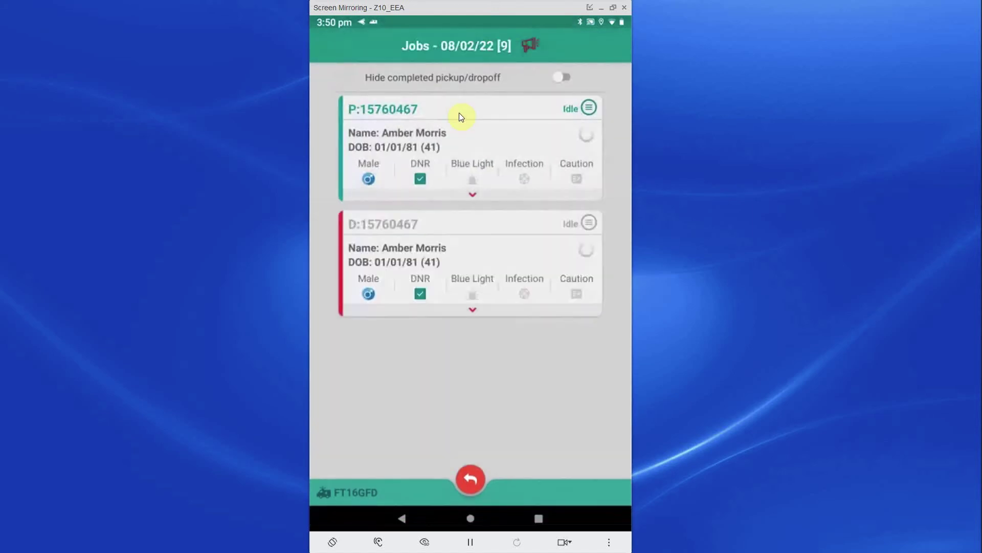
left_click(475, 201)
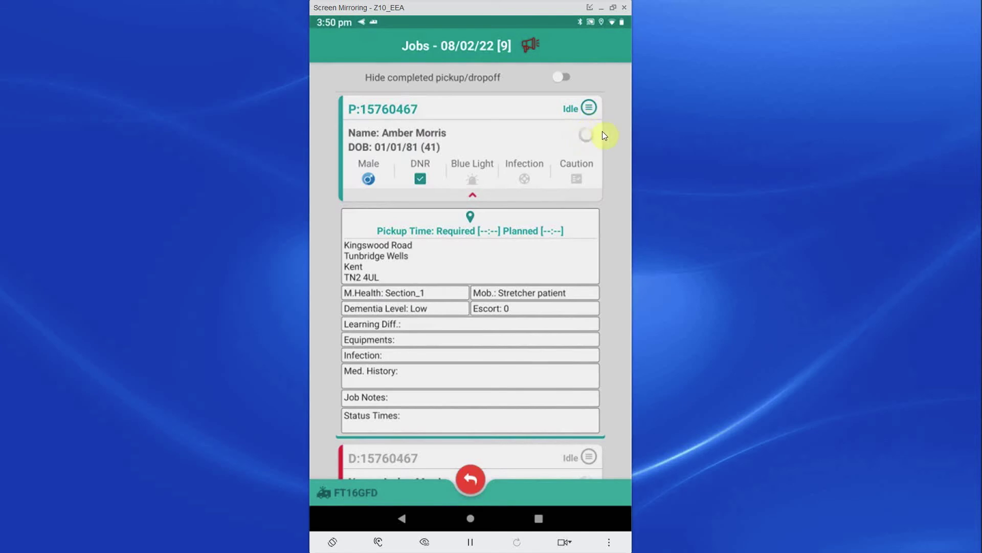
left_click(590, 108)
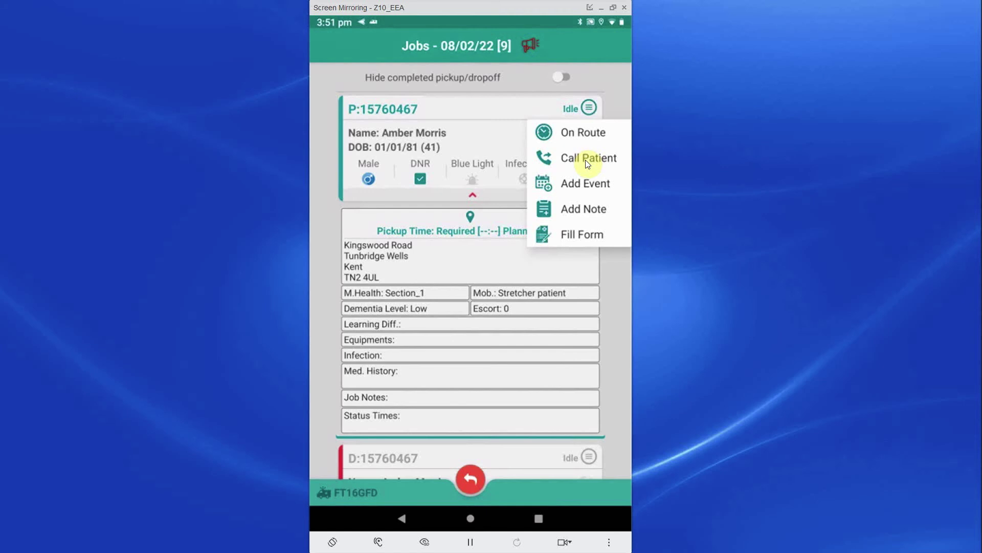
Step: Mark the pickup job On Route with time 15:51, then At Pickup
left_click(595, 134)
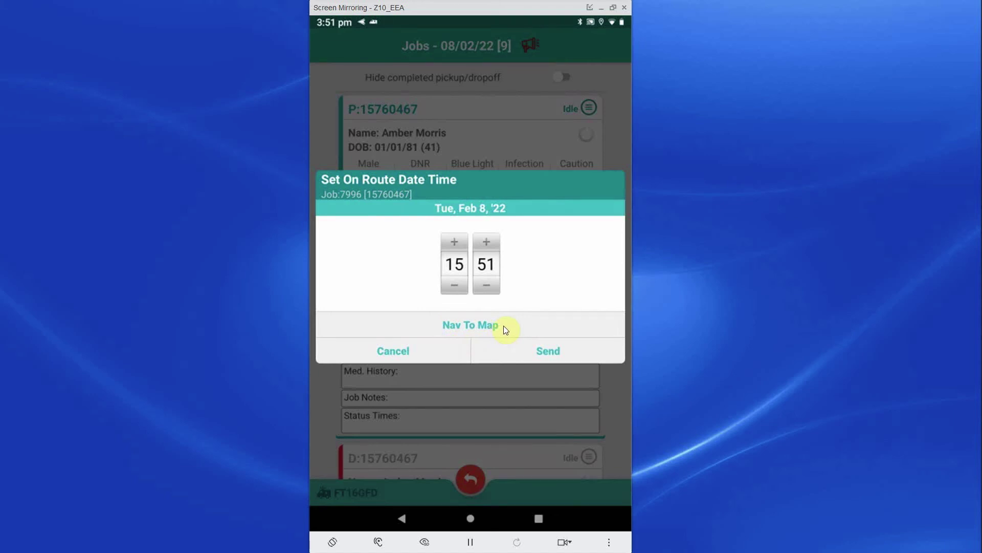
left_click(536, 359)
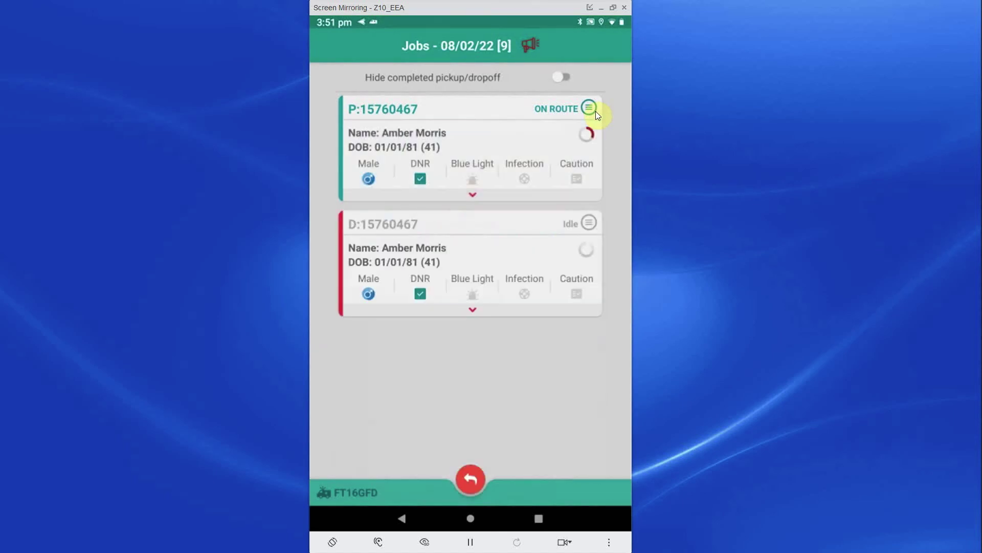
left_click(595, 111)
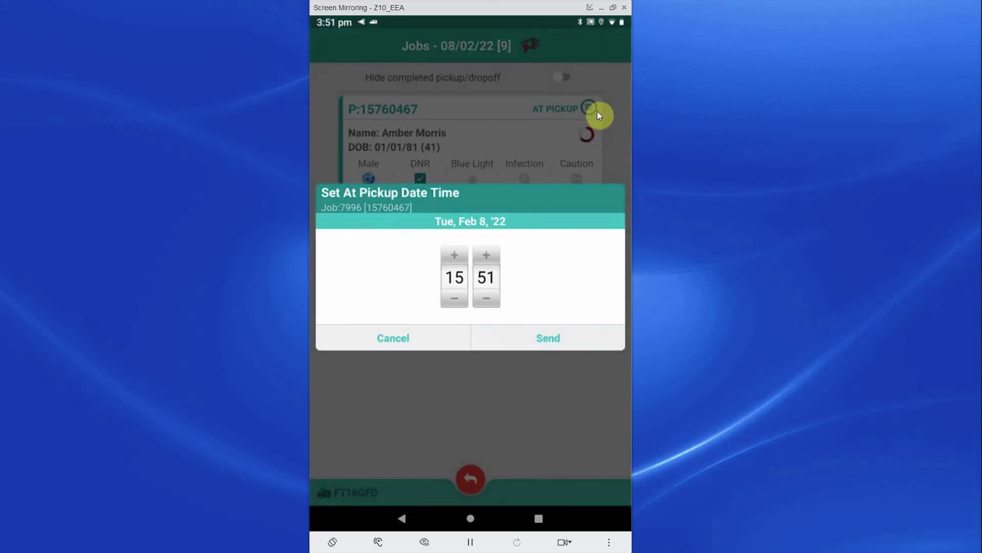
left_click(598, 112)
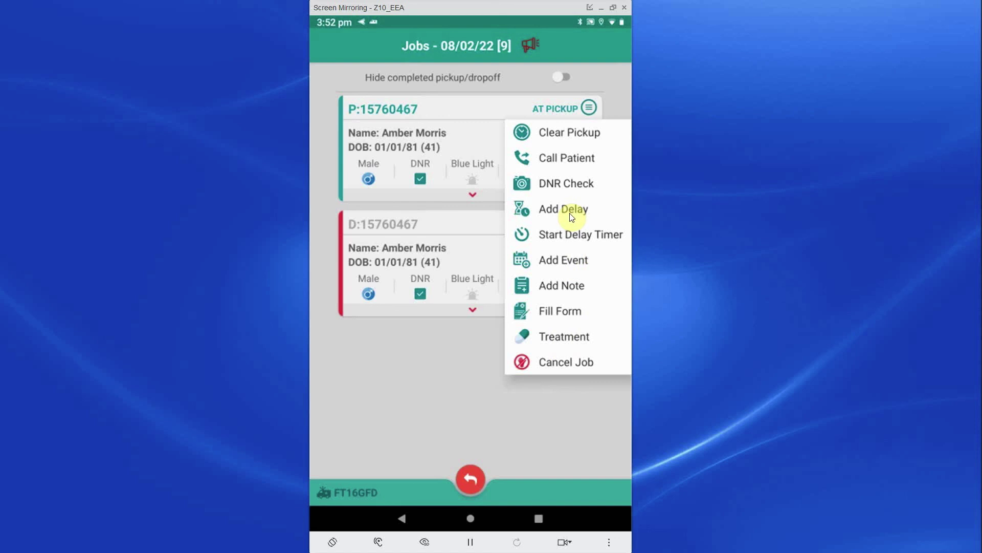
Step: Start the pickup delay timer, then mark the dropoff At Dropoff, Cleared and Complete
left_click(574, 239)
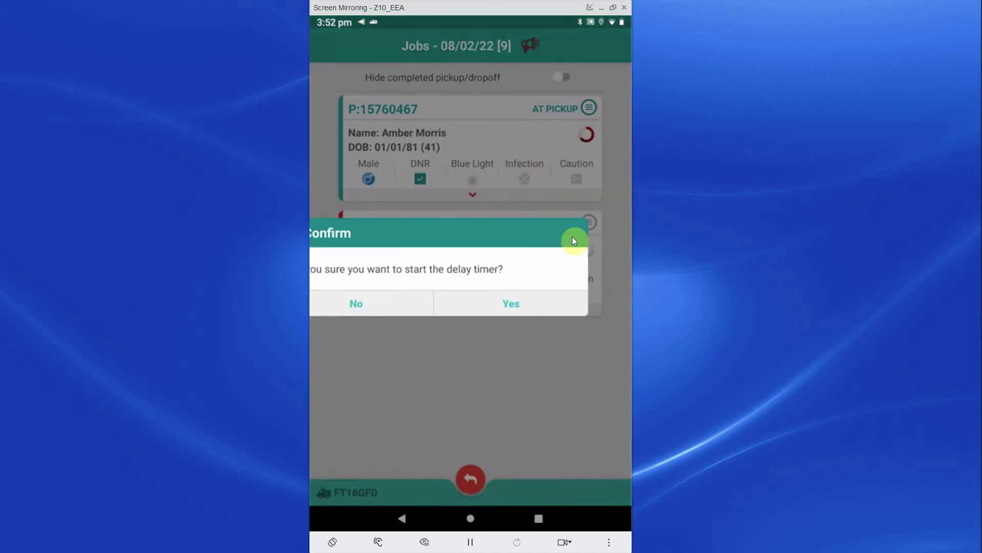
key("Return")
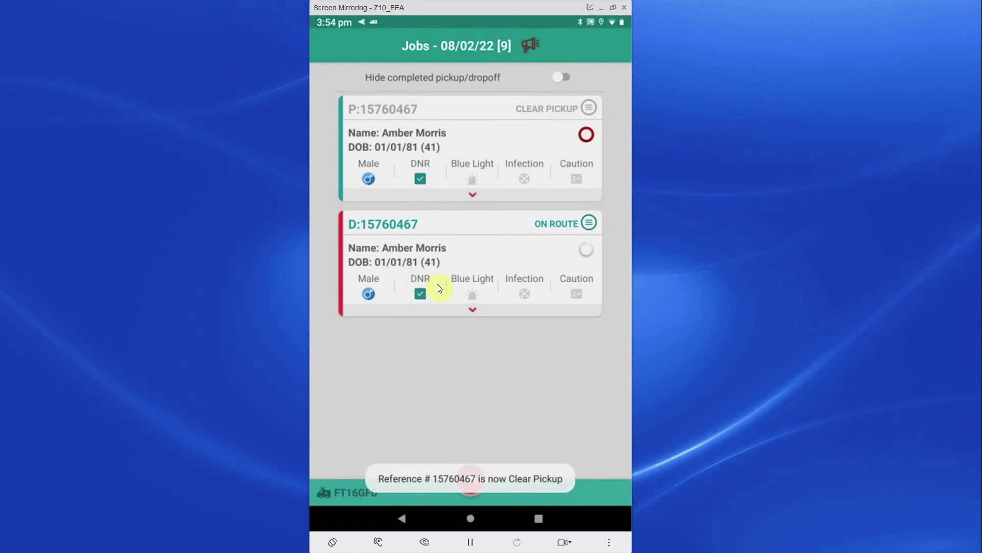
left_click(589, 222)
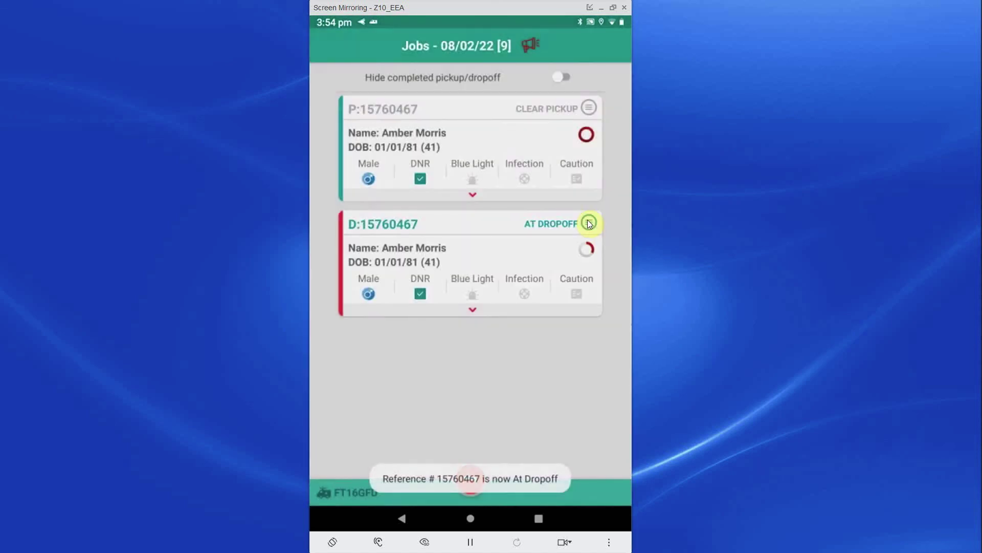
left_click(589, 223)
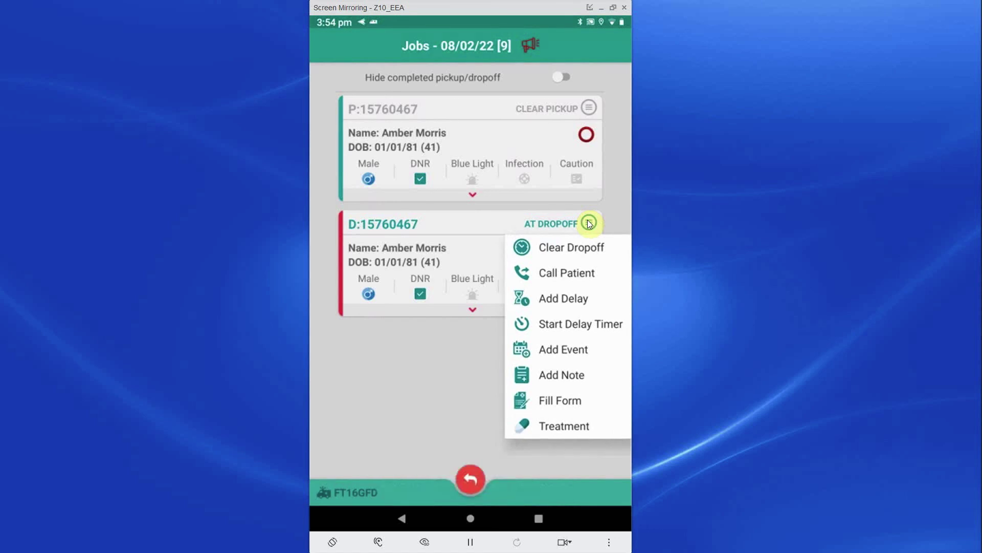
left_click(585, 246)
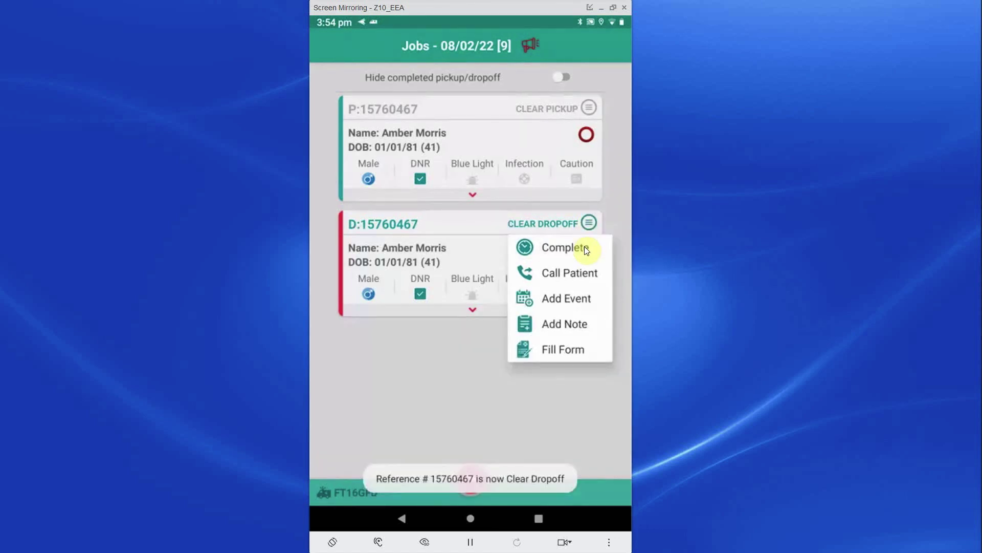
left_click(585, 246)
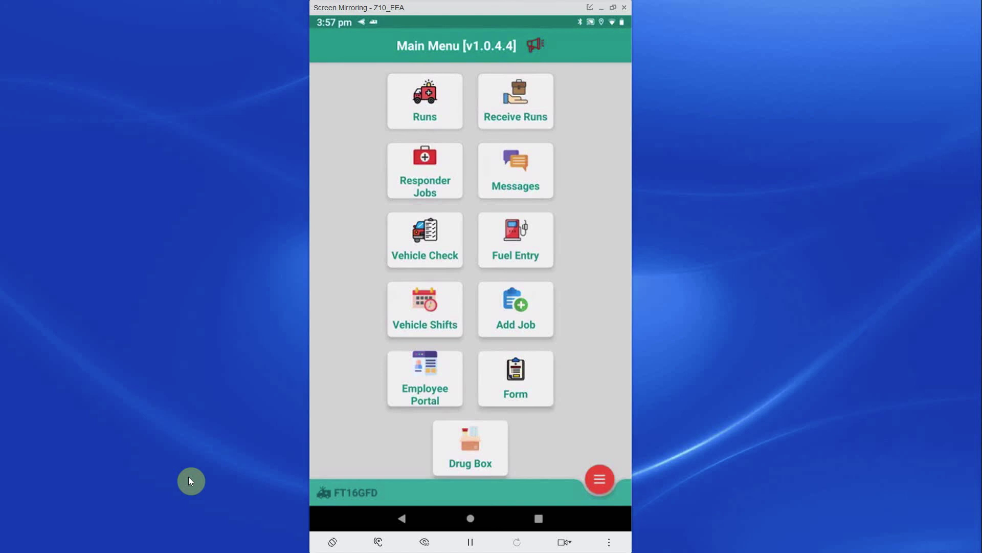
Step: Log the crew off Patient Transport from the menu's Logout option and confirm with Yes
left_click(600, 480)
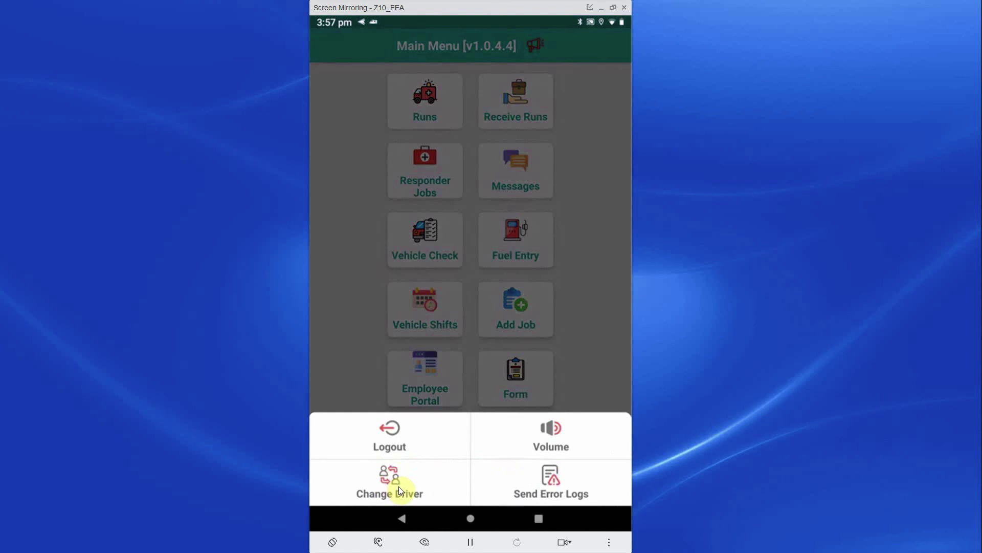
left_click(406, 448)
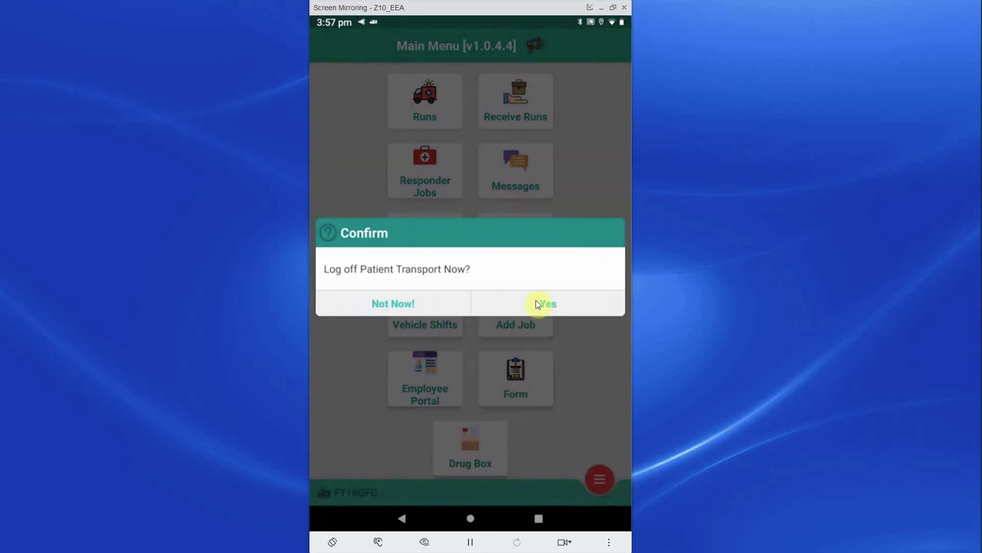
left_click(536, 302)
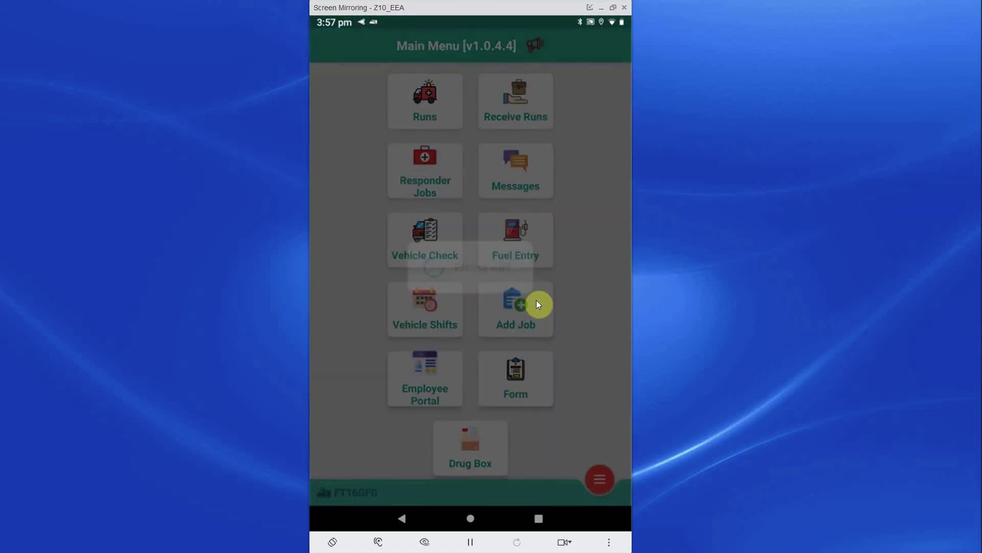